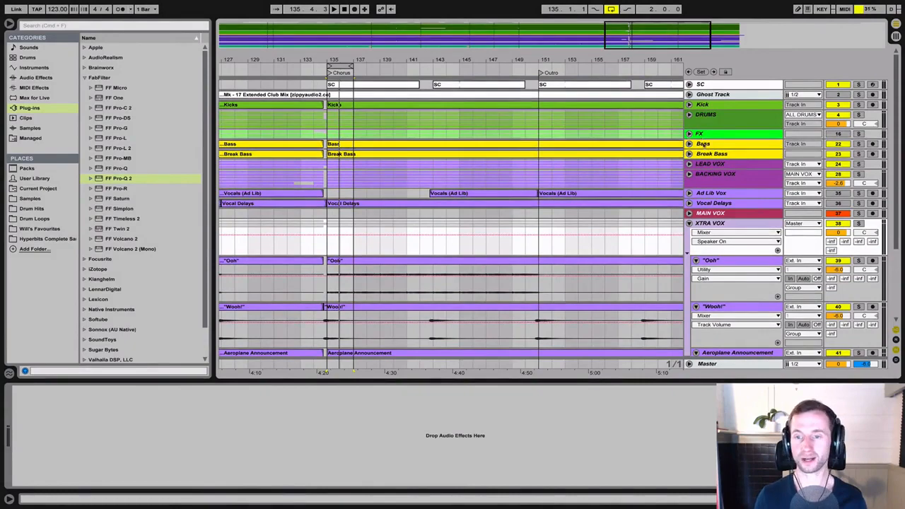
Step: Solo the XTRA VOX group, audition the chorus loop and deactivate the "Wooh!" track
scroll(827, 219, "down", 3)
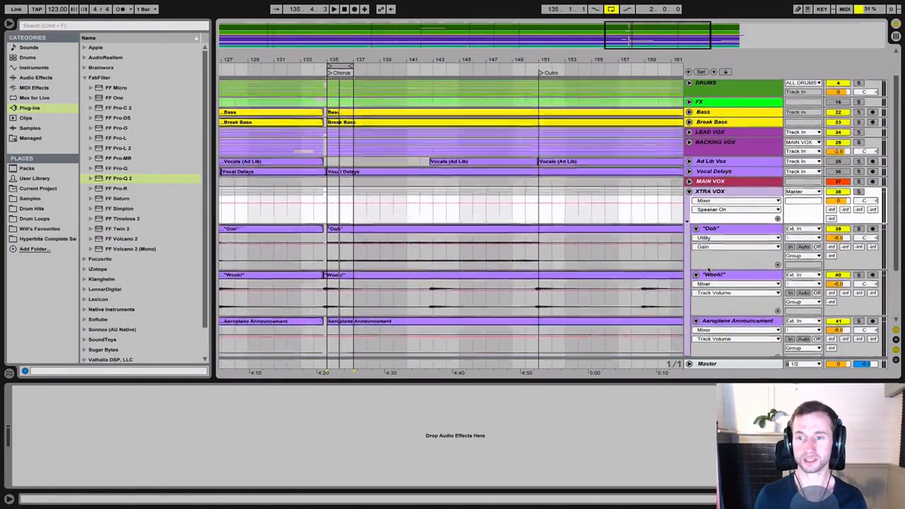
left_click(858, 170)
key("space")
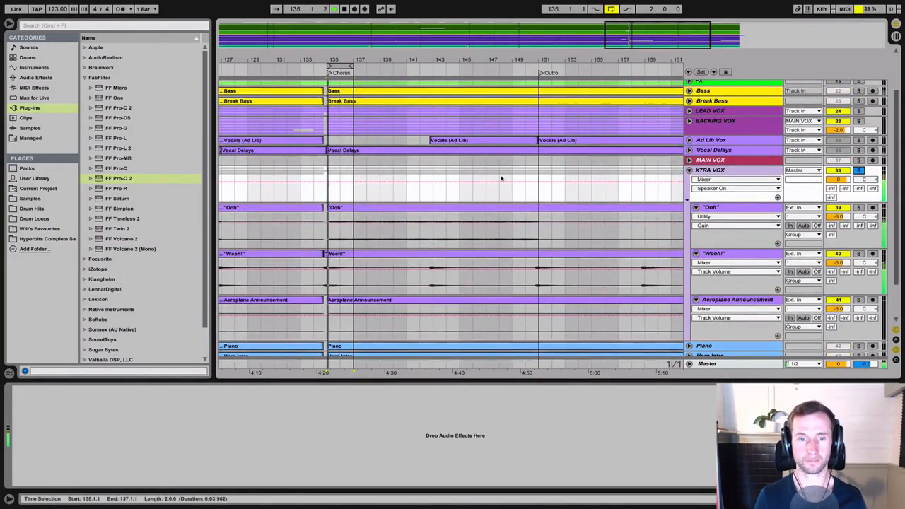
key("space")
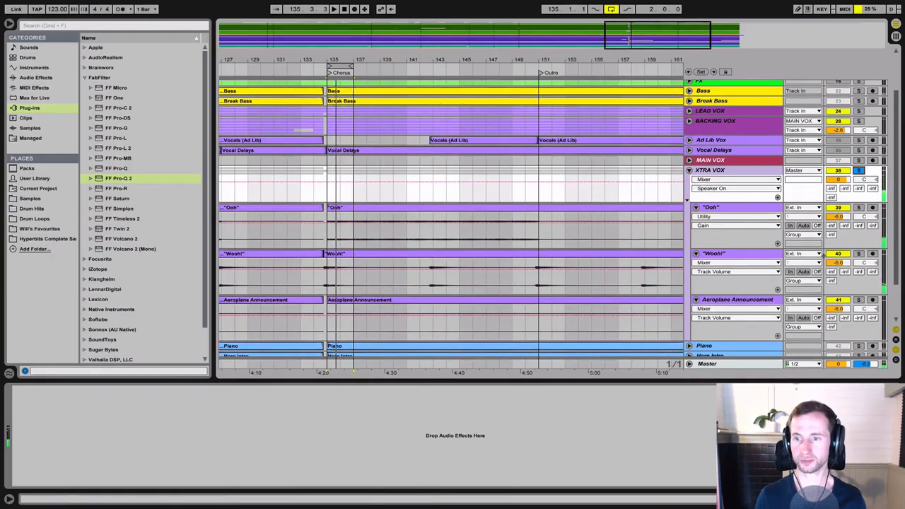
left_click(838, 253)
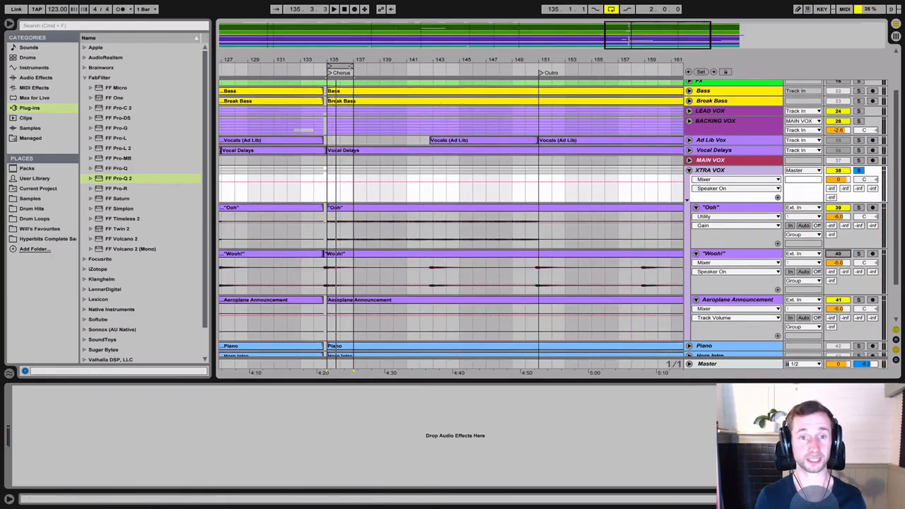
Step: Extend the chorus loop to four bars, from bar 135 to 139, and play back the soloed extra vocals
left_click_drag(354, 66, 378, 66)
key("space")
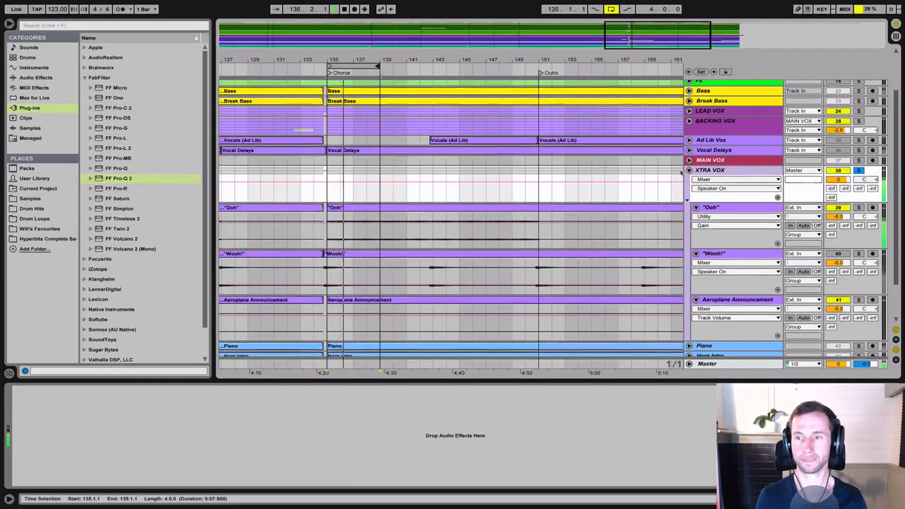
key("space")
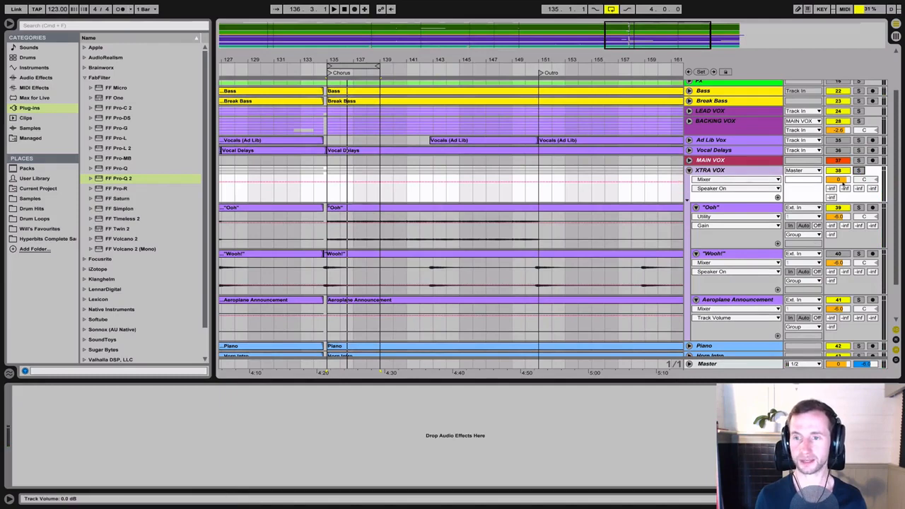
Step: Balance the "Ooh" track's volume by ear, in the mix and with XTRA VOX soloed, ending at -2.3 dB
mouse_move(837, 217)
left_mouse_down()
mouse_move(837, 247)
mouse_move(838, 217)
left_mouse_up()
key("space")
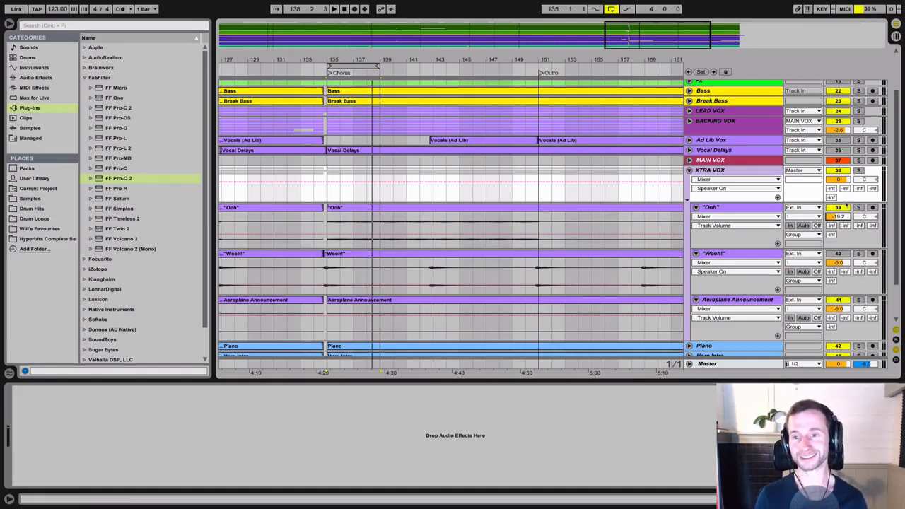
left_click(745, 207)
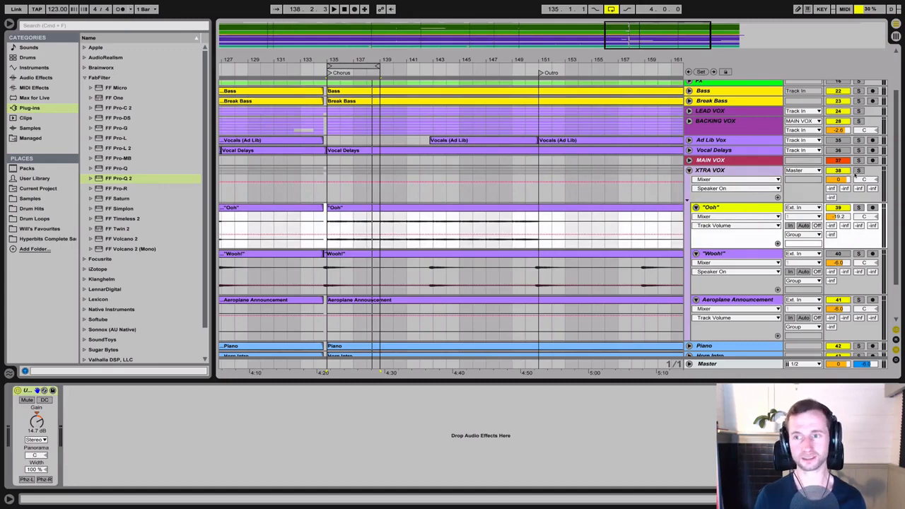
left_click(858, 170)
key("space")
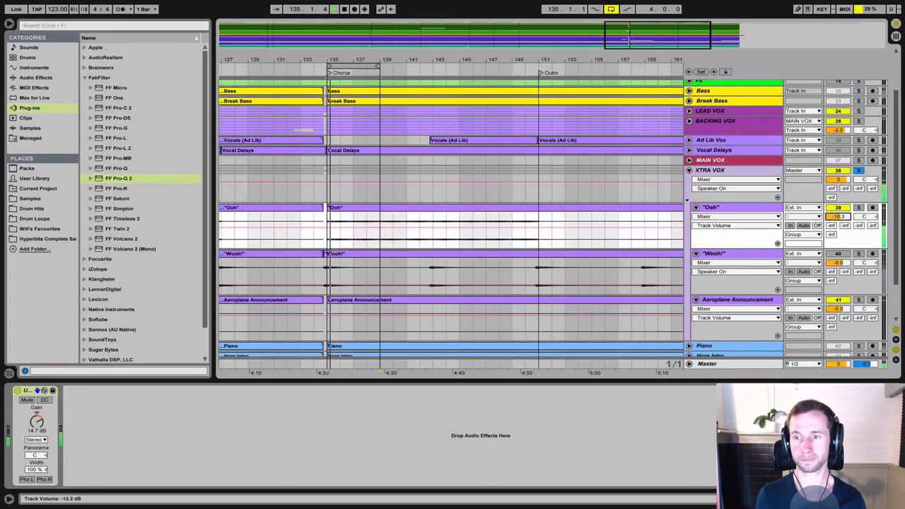
mouse_move(838, 217)
left_mouse_down()
mouse_move(838, 188)
mouse_move(838, 218)
left_mouse_up()
key("space")
key("space")
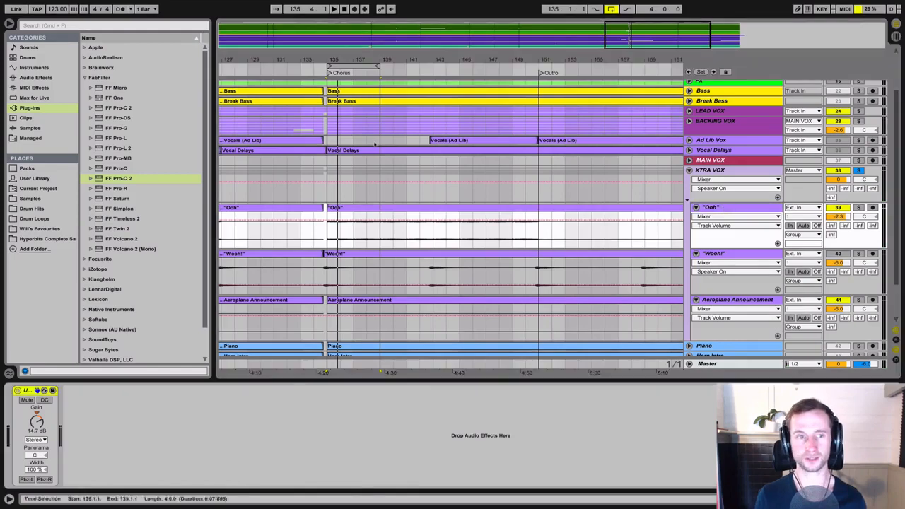
Step: Add FF Pro-Q 2 after the Utility on the "Ooh" track and examine the vocal's spectrum during playback
left_click_drag(119, 180, 134, 390)
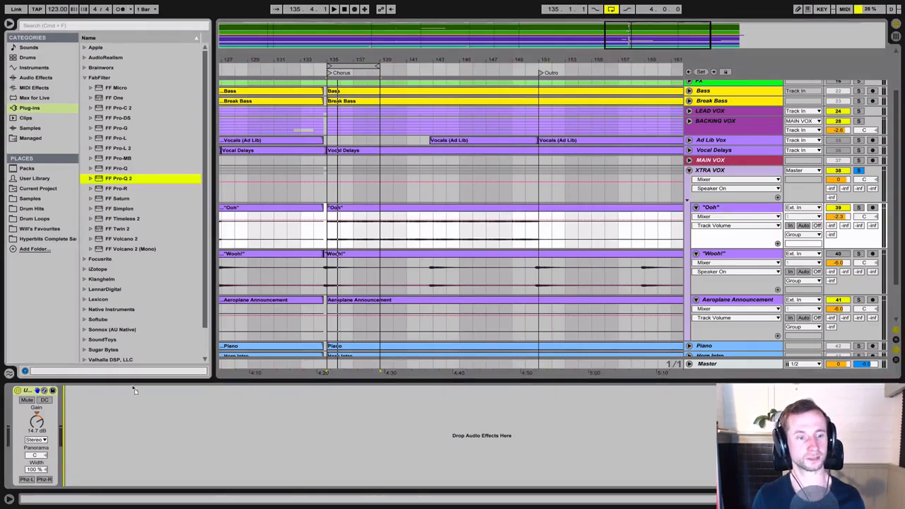
left_click_drag(208, 423, 208, 424)
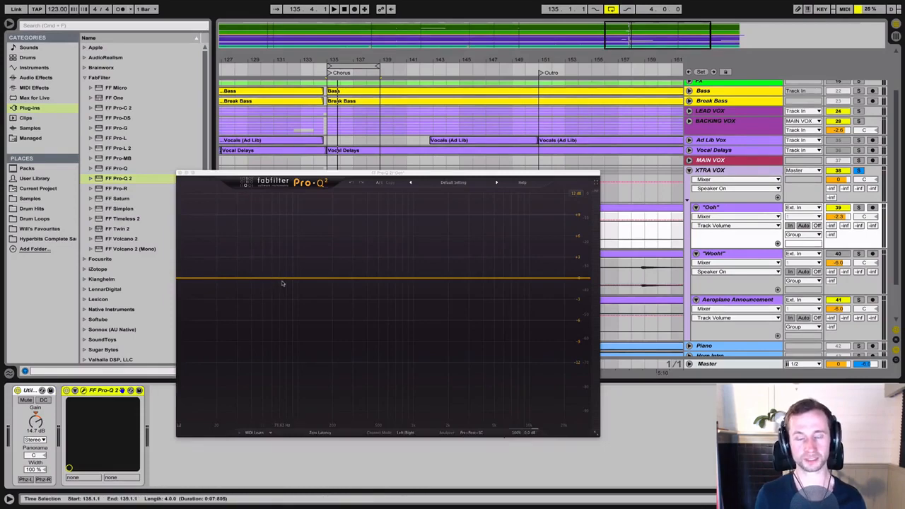
key("space")
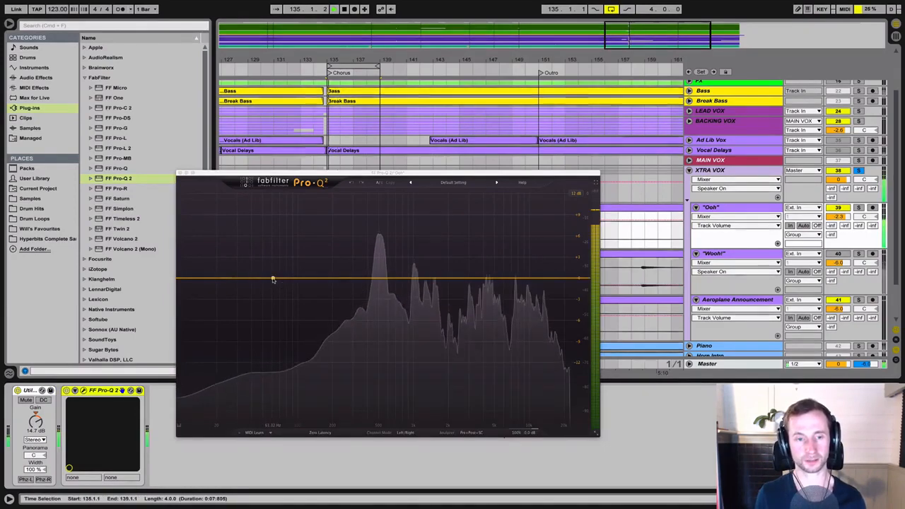
key("space")
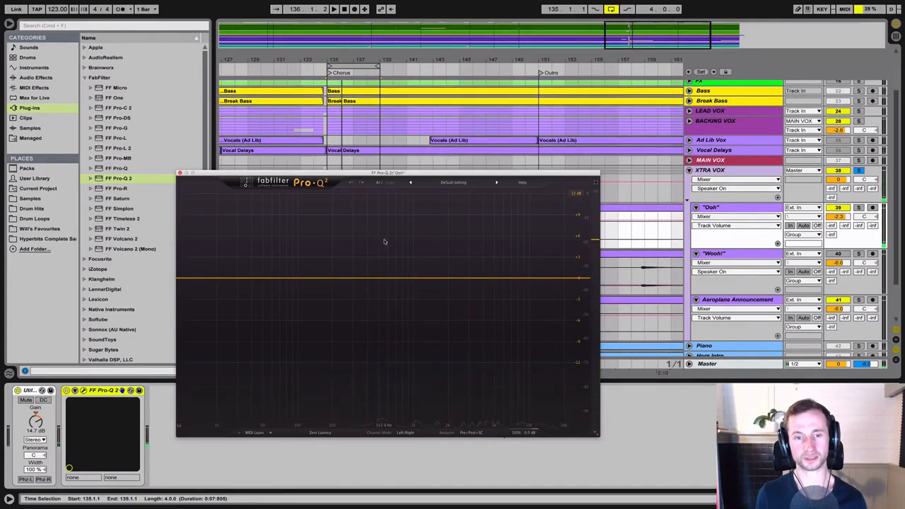
key("space")
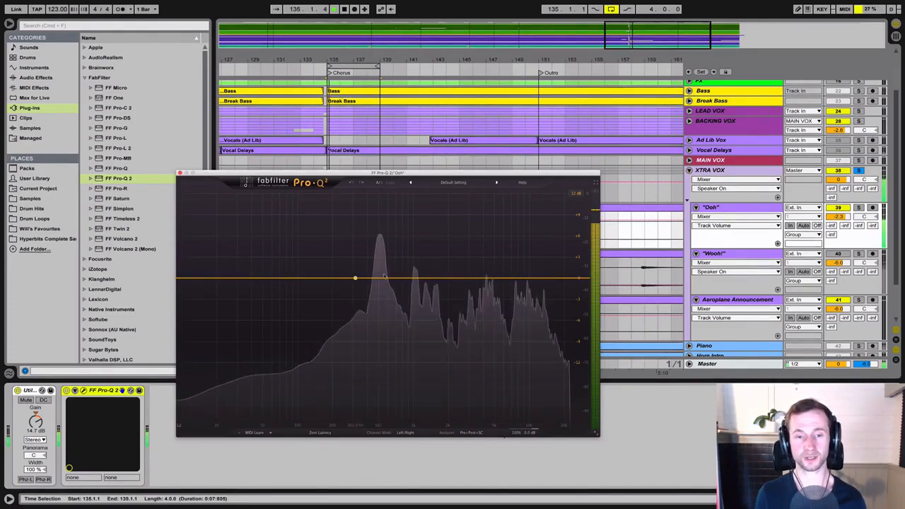
key("space")
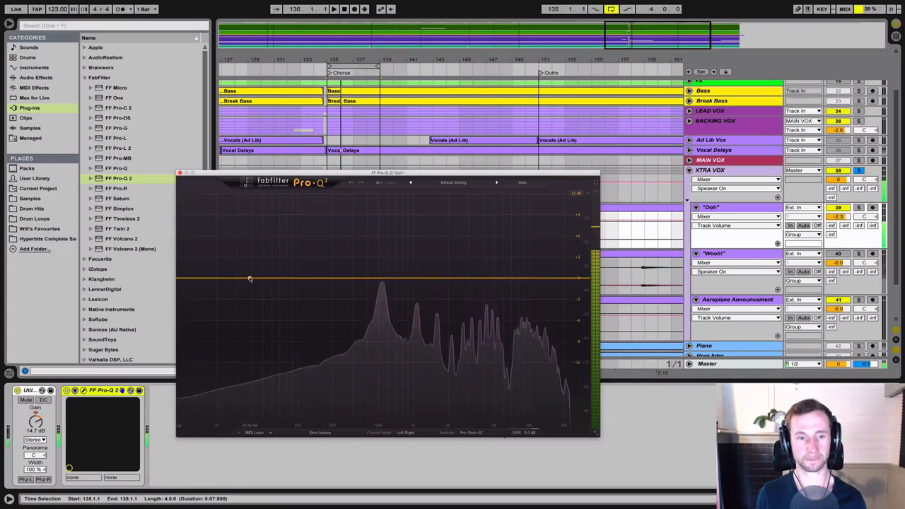
Step: Create a first EQ band in the low frequencies and change its shape to Low Cut
left_click(249, 277)
left_click_drag(256, 383, 255, 357)
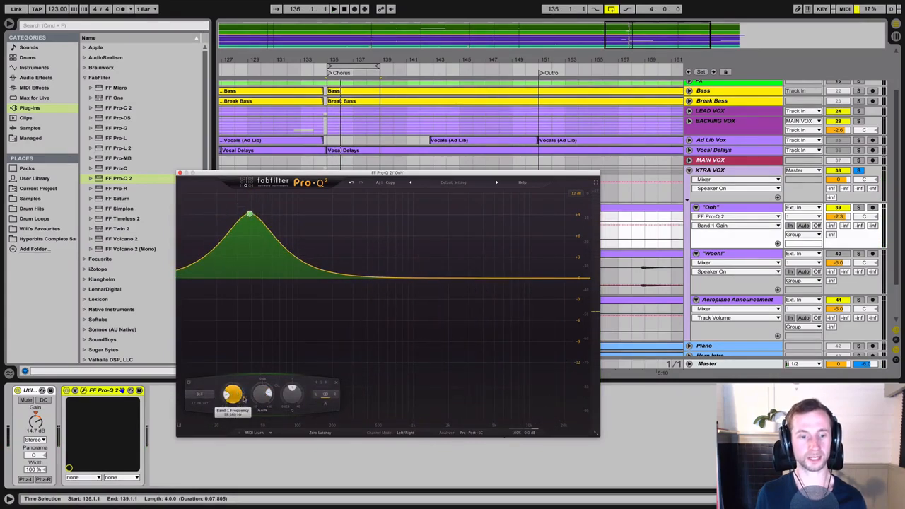
left_click_drag(262, 393, 262, 435)
left_click(203, 395)
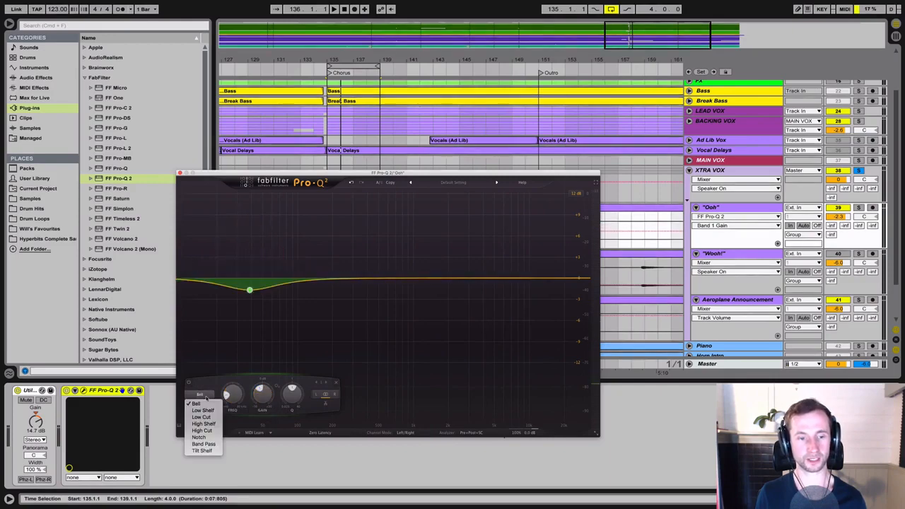
left_click(201, 417)
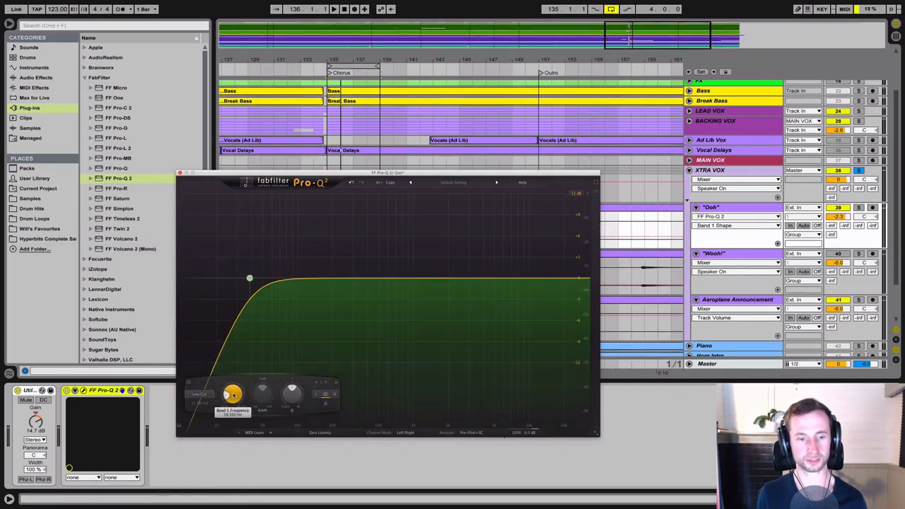
Step: Sweep the low cut's frequency up to about 410 Hz during playback and set its slope to 30 dB/oct
key("space")
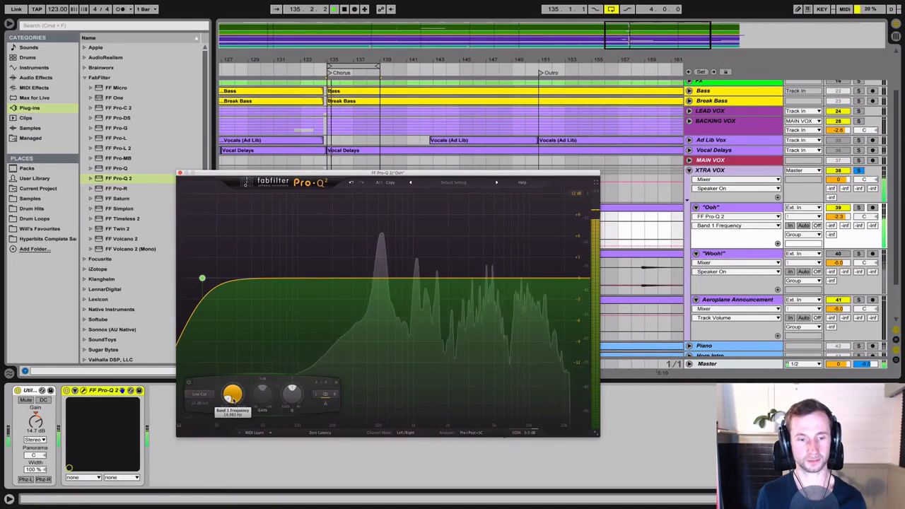
left_click_drag(233, 397, 237, 364)
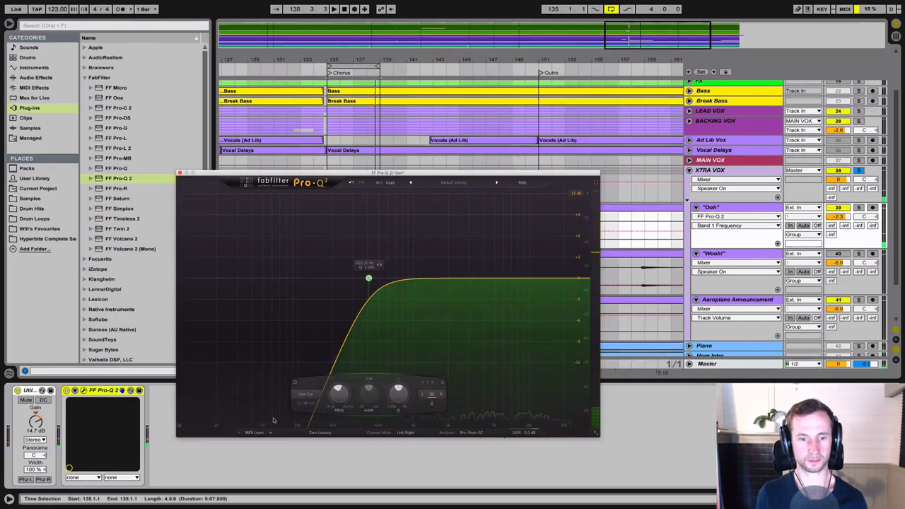
left_click(300, 403)
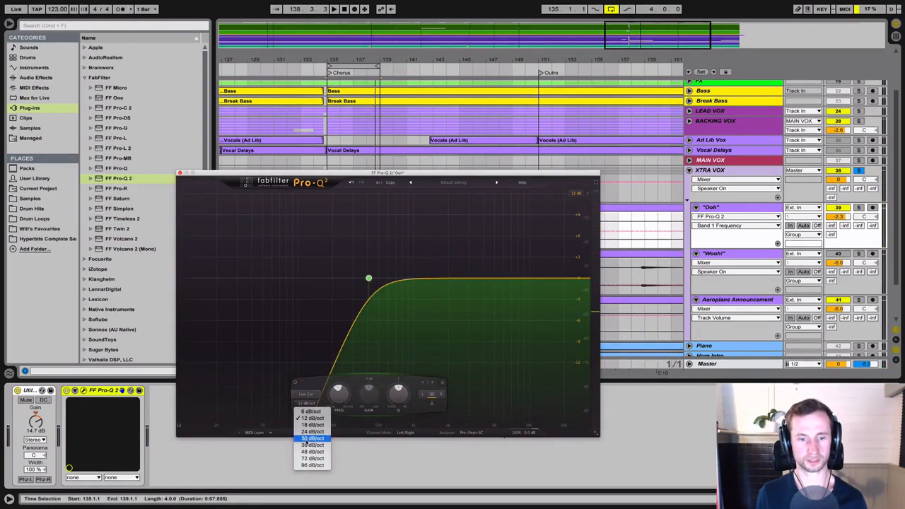
left_click(305, 439)
Step: Sweep the low cut's frequency during playback and settle it at about 350 Hz, just below the vocal's fundamental
scroll(340, 413, "down", 5)
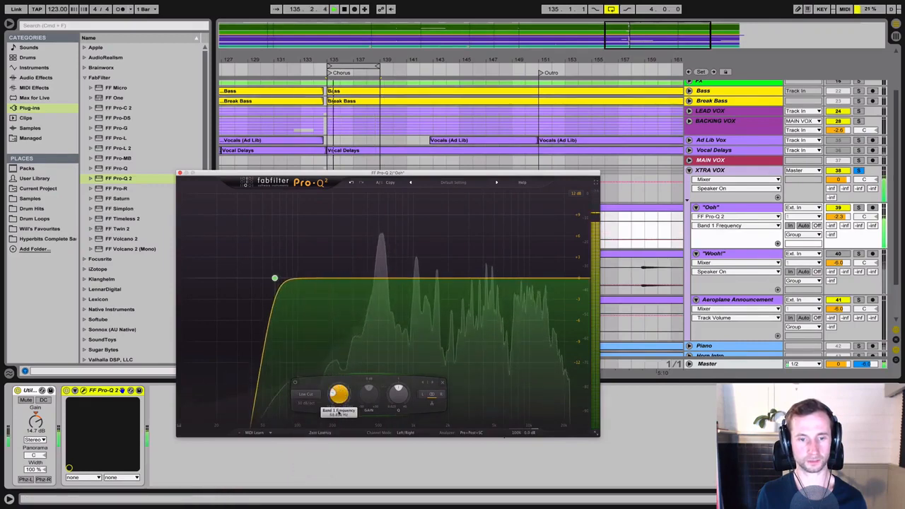
scroll(340, 413, "up", 5)
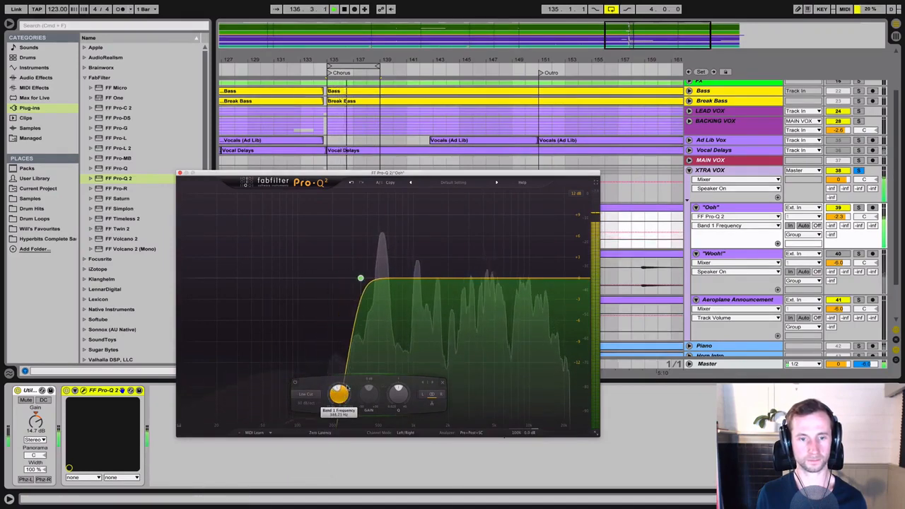
scroll(345, 387, "up", 1)
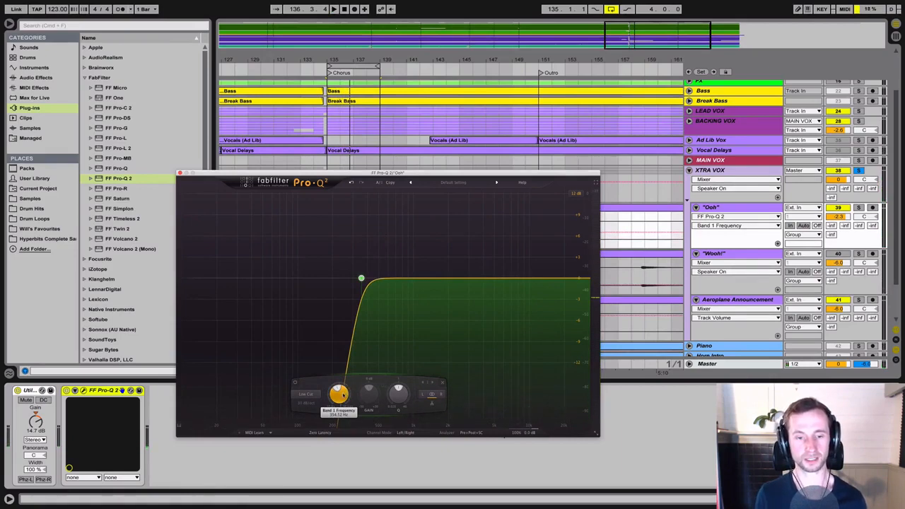
scroll(339, 393, "down", 4)
key("space")
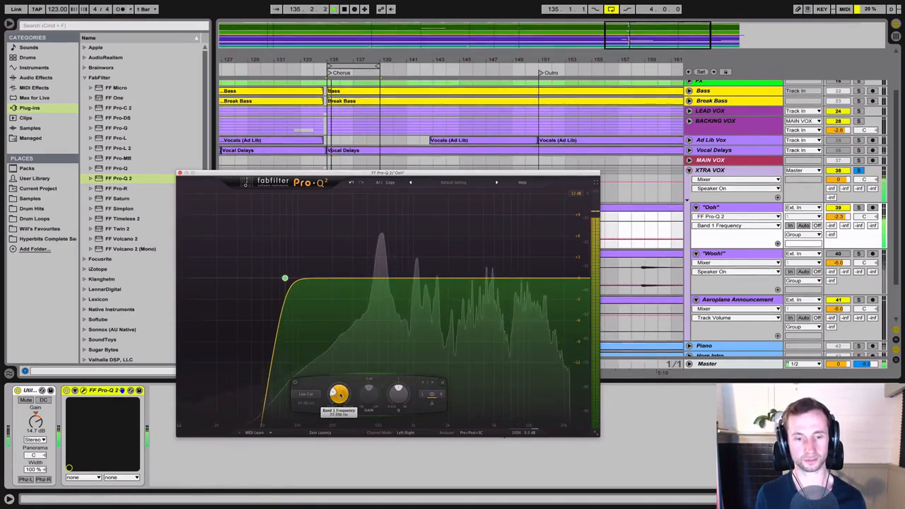
left_click_drag(340, 394, 344, 374)
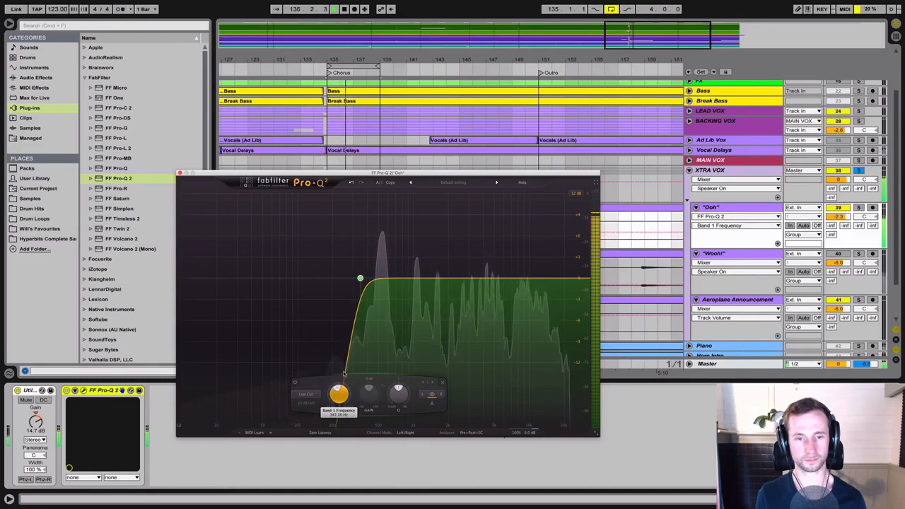
key("space")
Step: Add a narrow bell band boosted by about 10 dB and sweep it to the resonance near 540 Hz during playback
left_click(420, 277)
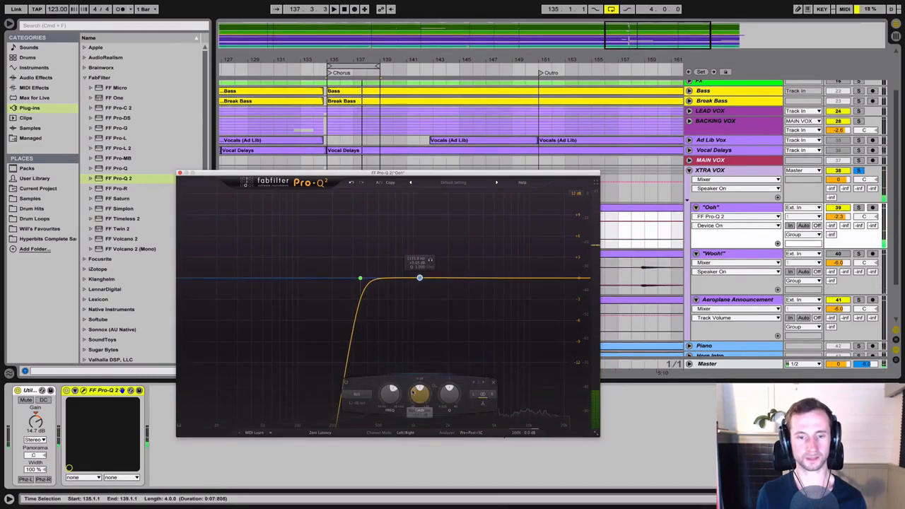
left_click_drag(419, 397, 447, 383)
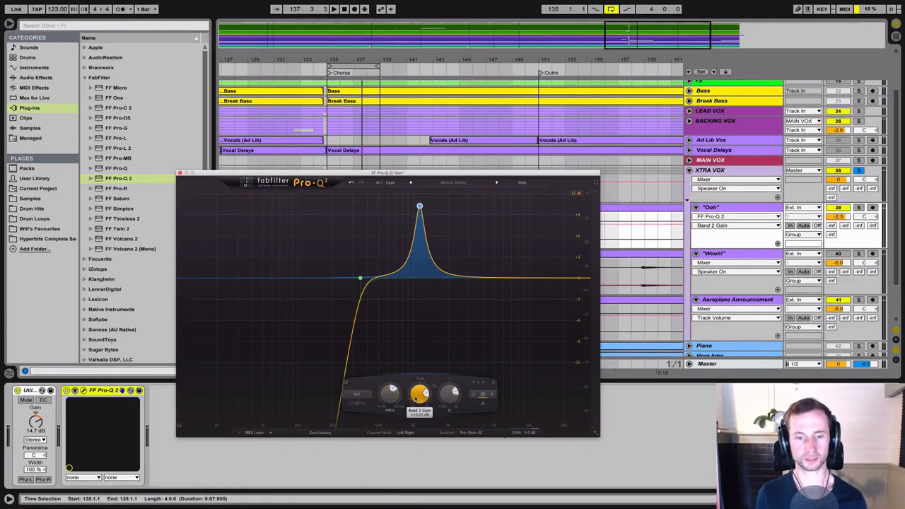
mouse_move(386, 396)
left_mouse_down()
mouse_move(386, 411)
mouse_move(387, 397)
left_mouse_up()
key("space")
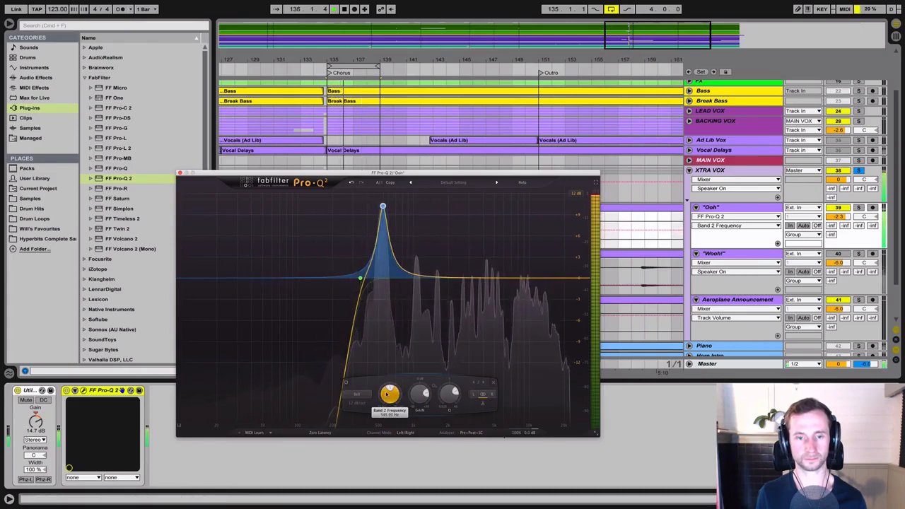
key("space")
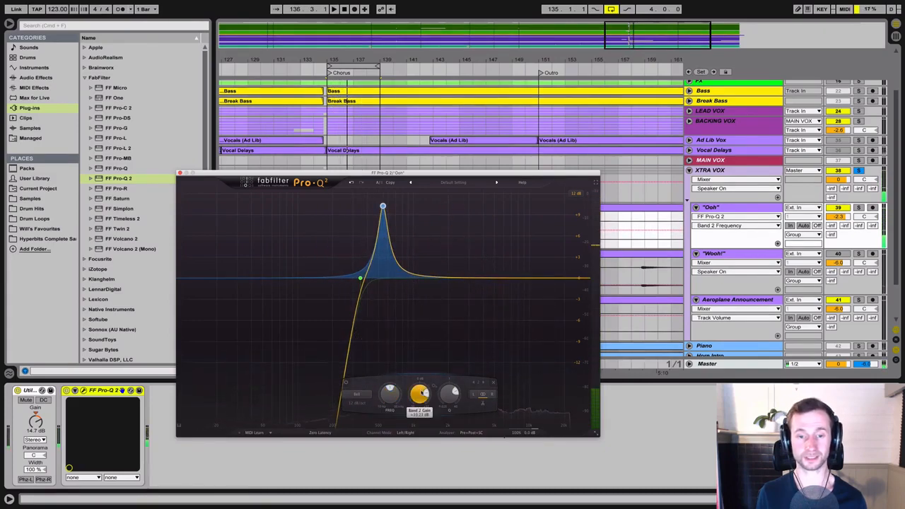
Step: Turn the second band into a cut of about -4 dB at the resonance and compare it with the band bypassed
left_click_drag(419, 396, 394, 404)
key("space")
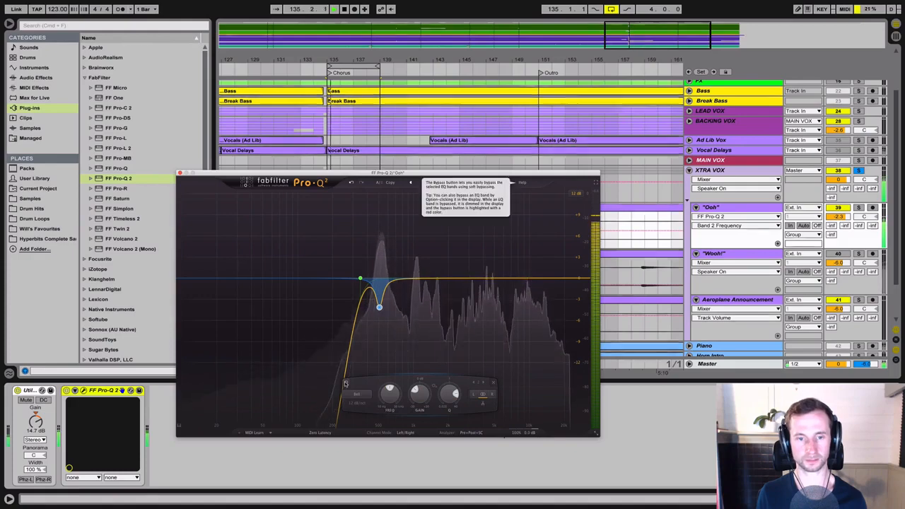
left_click(346, 383)
left_click(346, 383)
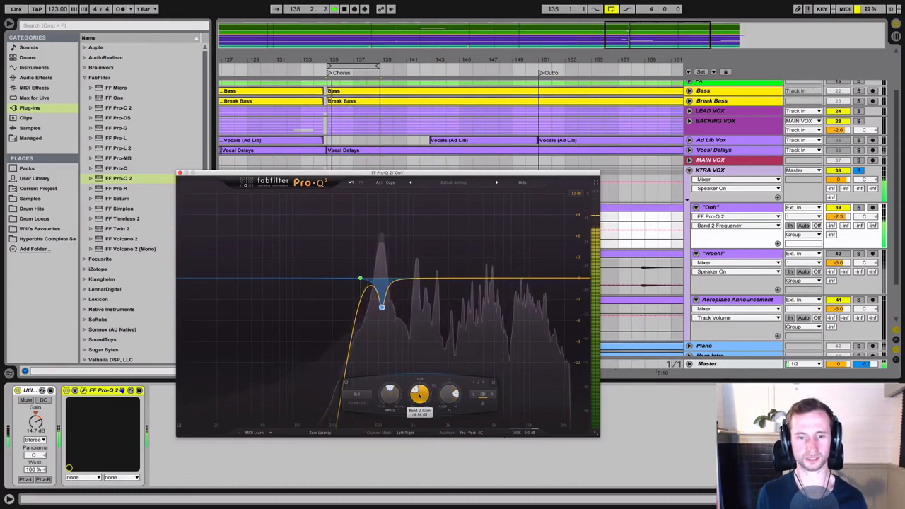
Step: Deepen the second band's cut to about -15 dB and sweep its frequency around the resonance during playback
left_click(419, 396)
left_click_drag(419, 397, 423, 427)
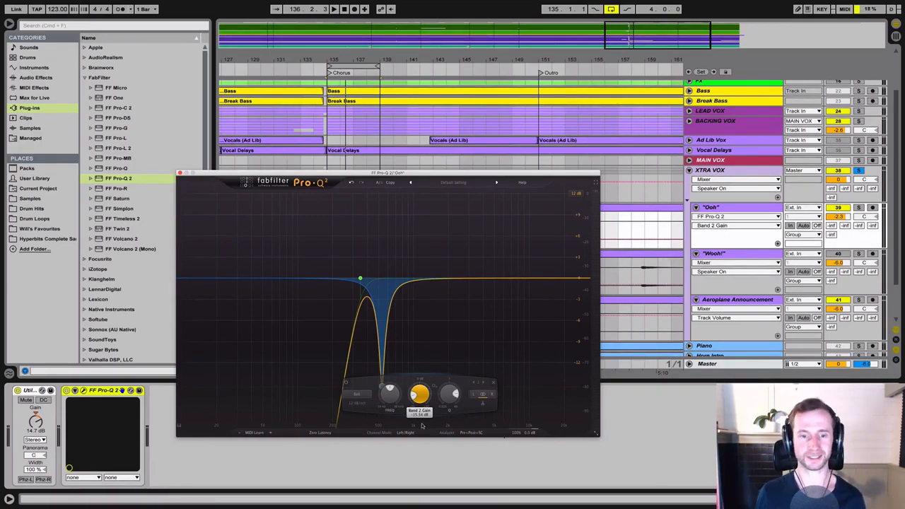
left_click_drag(390, 422, 393, 366)
key("space")
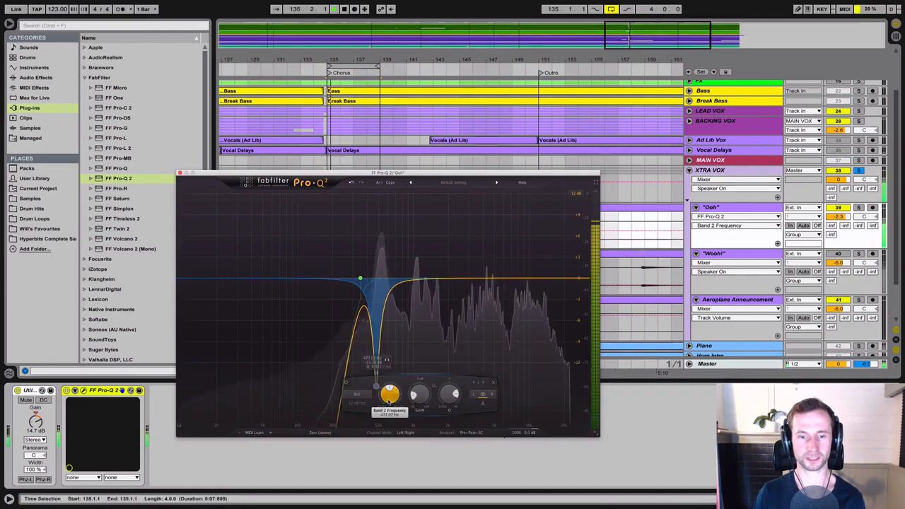
Step: Compare a boost with a cut at the resonance, set the second band to about -9.6 dB and compare it with the band bypassed
left_click_drag(419, 393, 448, 366)
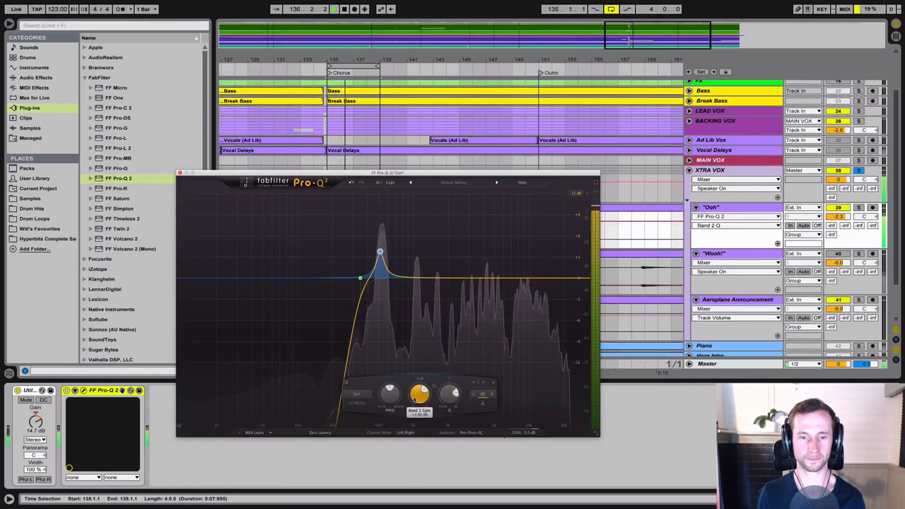
left_click_drag(420, 394, 425, 427)
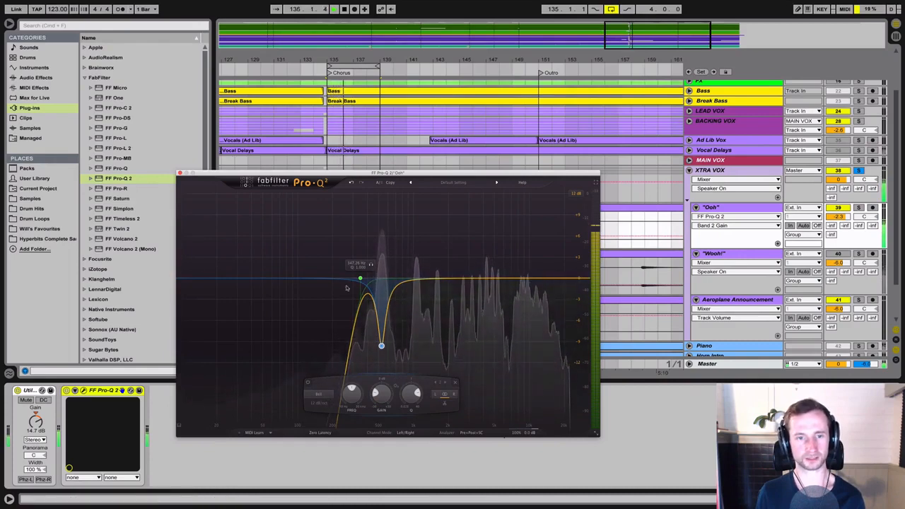
left_click(308, 382)
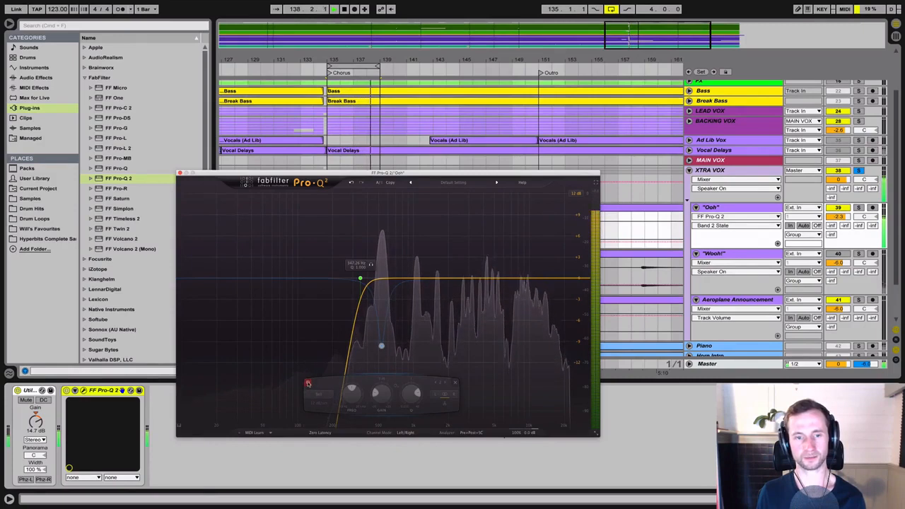
key("space")
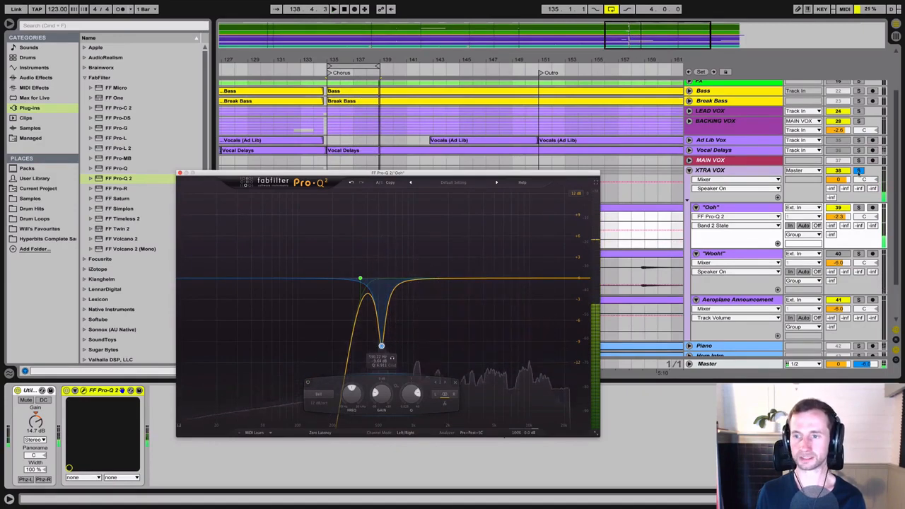
Step: In the full mix, lower the "Ooh" track to -8.1 dB, deepen its second EQ band to about -10.4 dB and close the EQ
key("space")
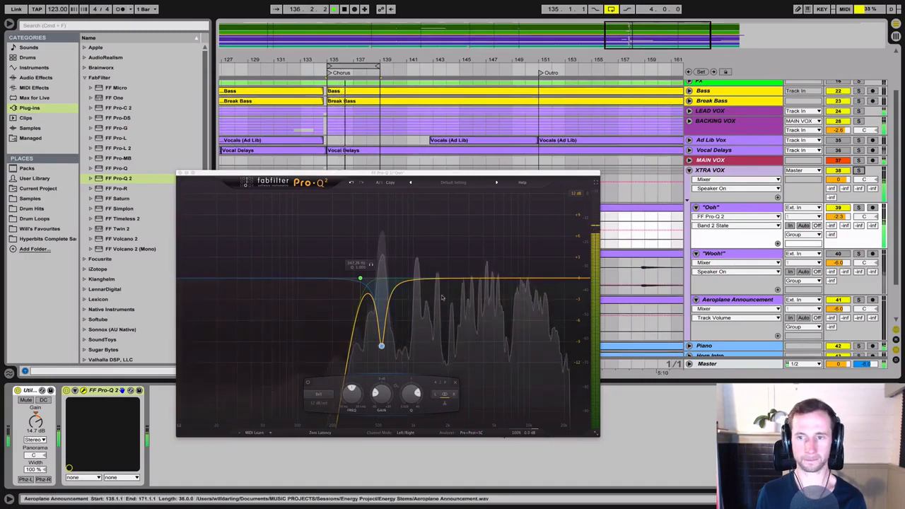
left_click(838, 216)
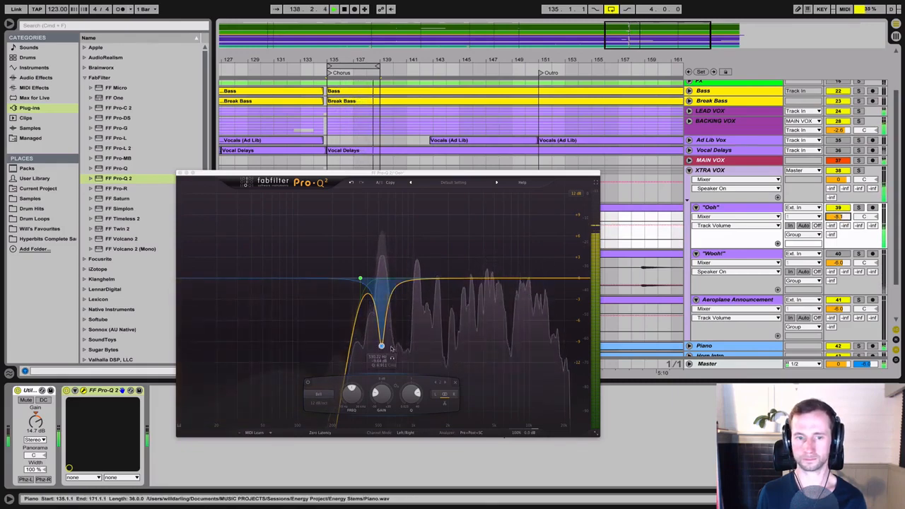
mouse_move(377, 394)
left_mouse_down()
mouse_move(379, 386)
mouse_move(380, 396)
left_mouse_up()
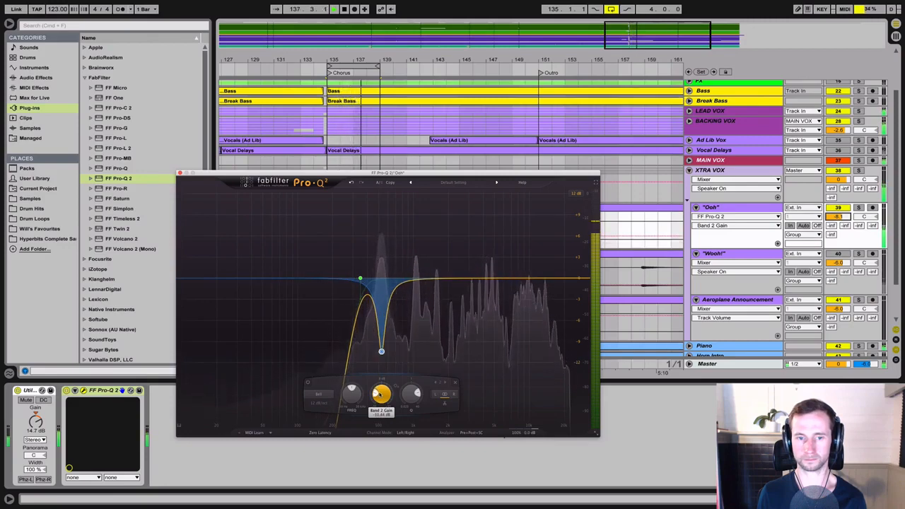
key("space")
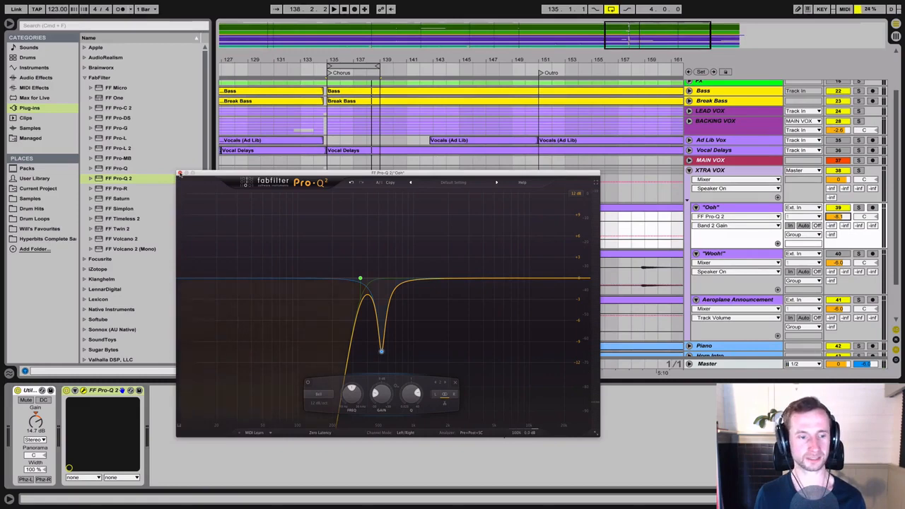
left_click(179, 173)
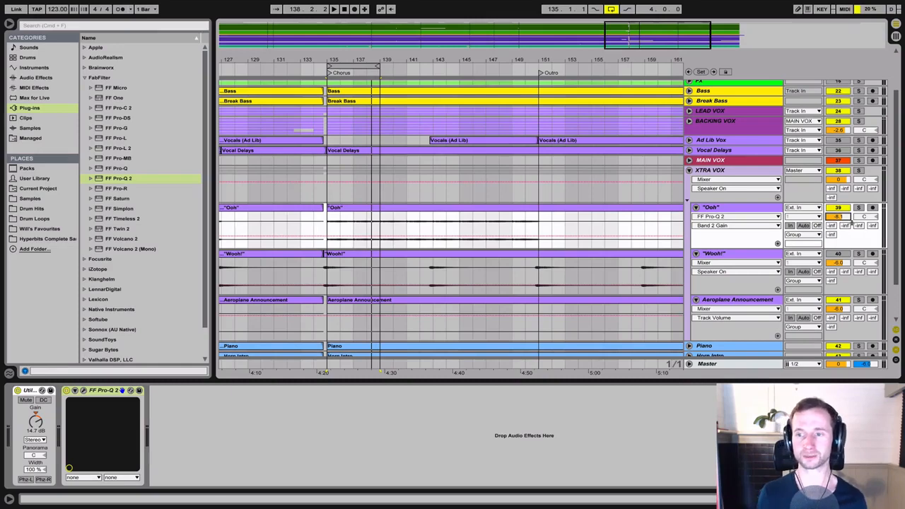
Step: Solo the XTRA VOX group during playback and set the "Ooh" track's B-Long RVB send to -6.0 dB
key("space")
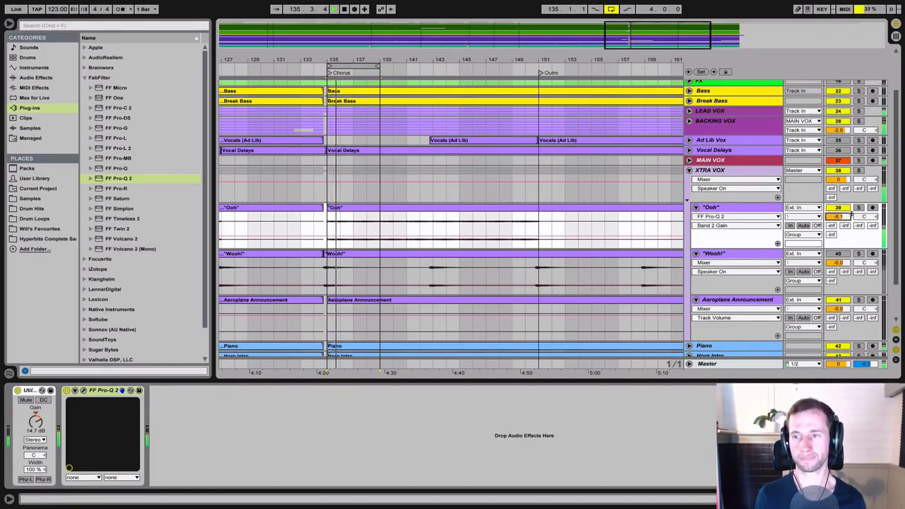
left_click(859, 171)
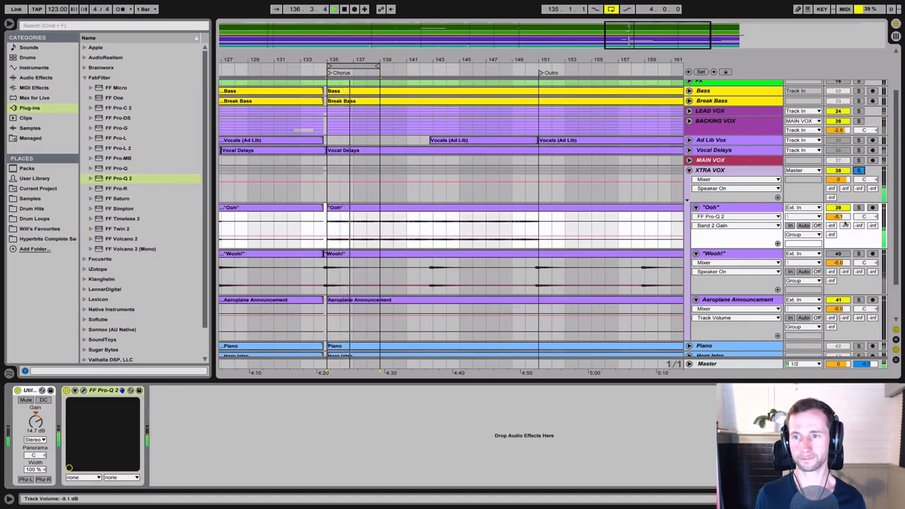
mouse_move(844, 224)
left_mouse_down()
mouse_move(844, 204)
mouse_move(831, 222)
mouse_move(831, 212)
mouse_move(832, 227)
left_mouse_up()
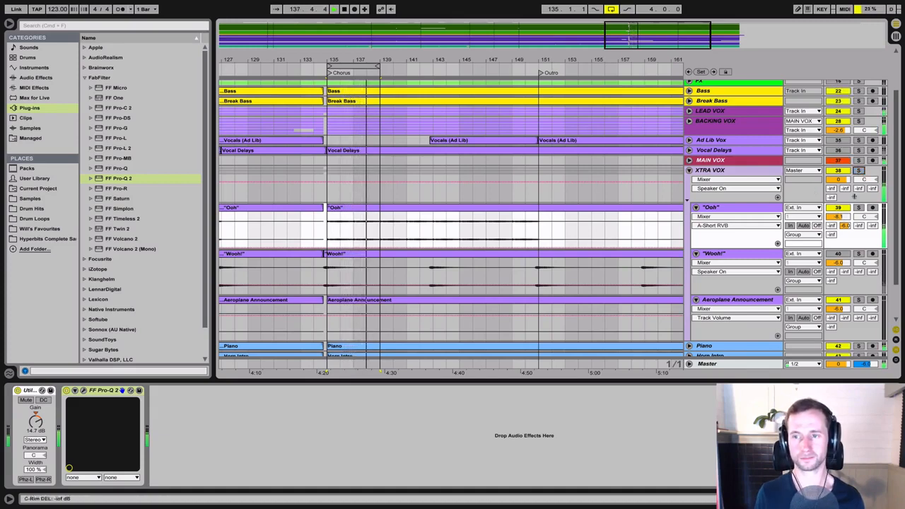
Step: Lower the "Ooh" track's volume to -10.6 dB against the full mix and save the project
left_click_drag(839, 217, 839, 229)
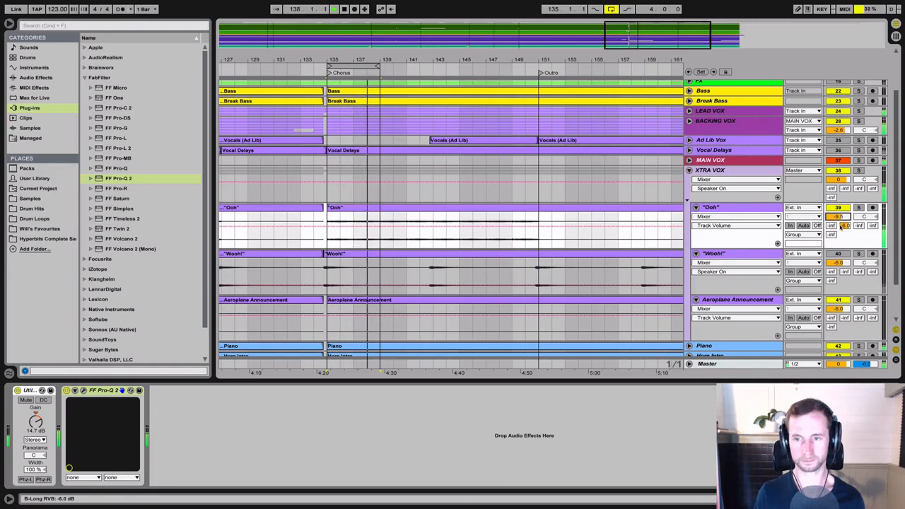
left_click_drag(840, 217, 840, 219)
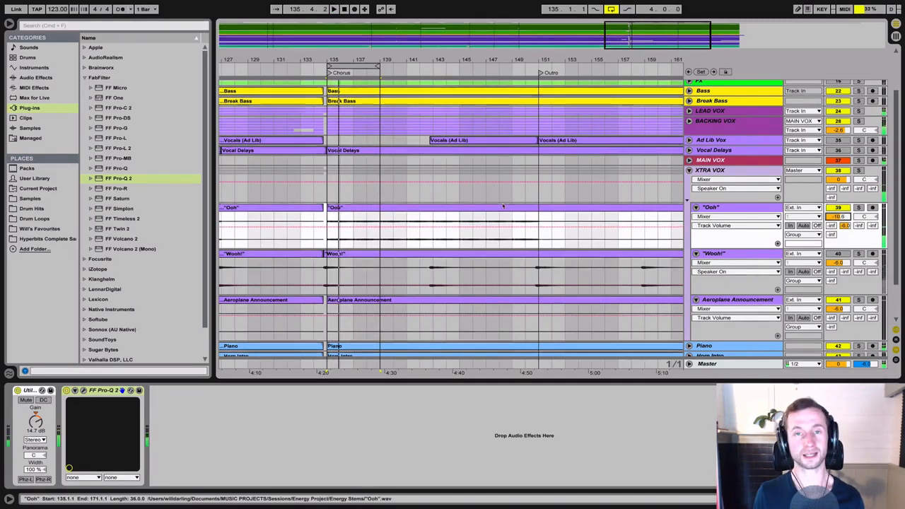
key("super+s")
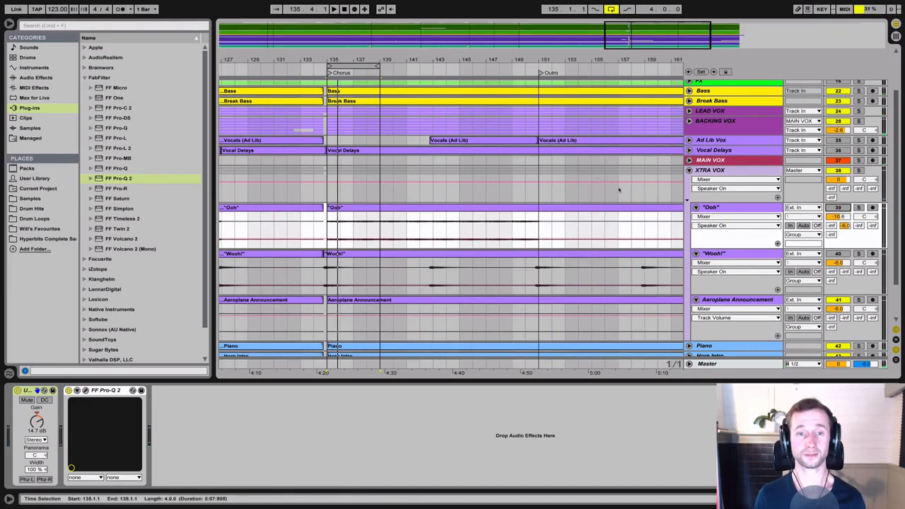
Step: Lower the "Ooh" track's volume to -13.5 dB and compare the mix with the track muted and active
key("space")
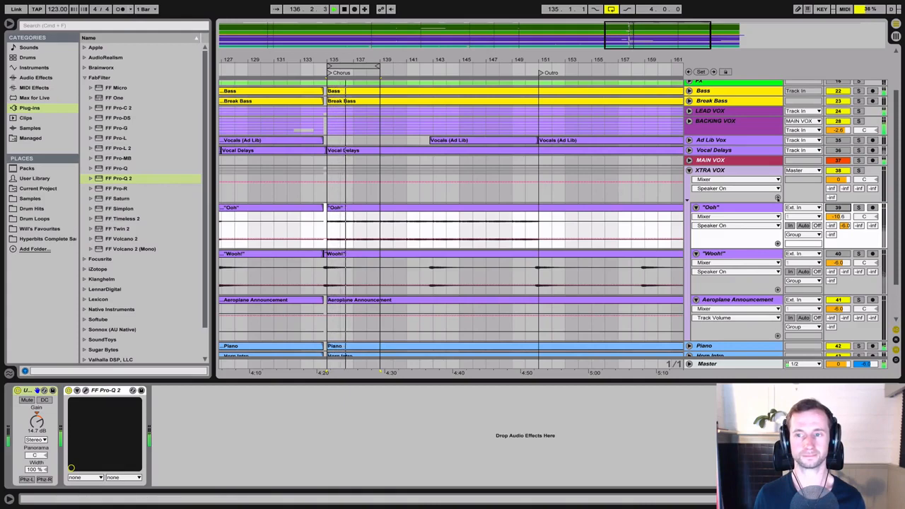
left_click(838, 207)
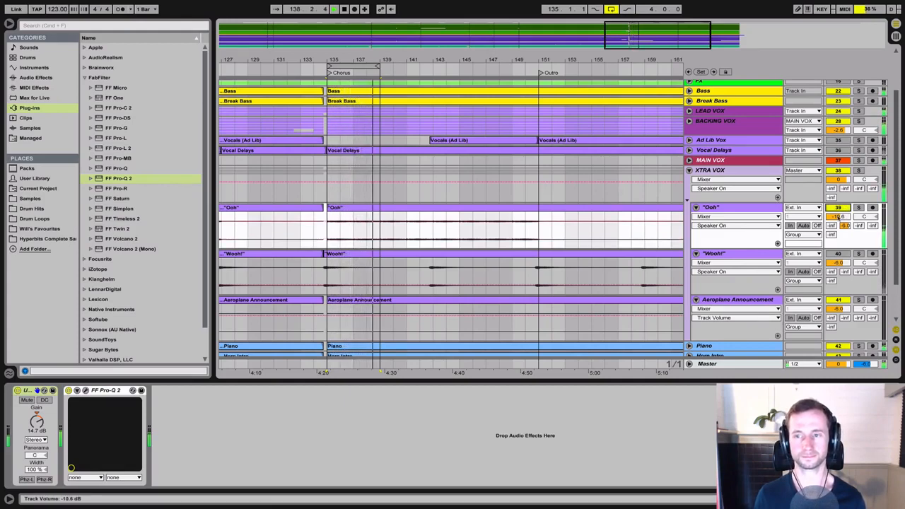
left_click_drag(837, 216, 837, 232)
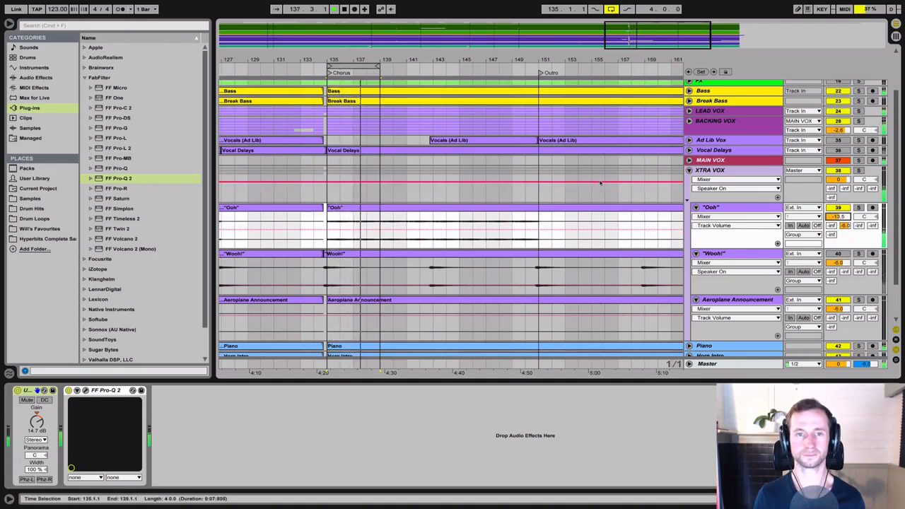
left_click(838, 208)
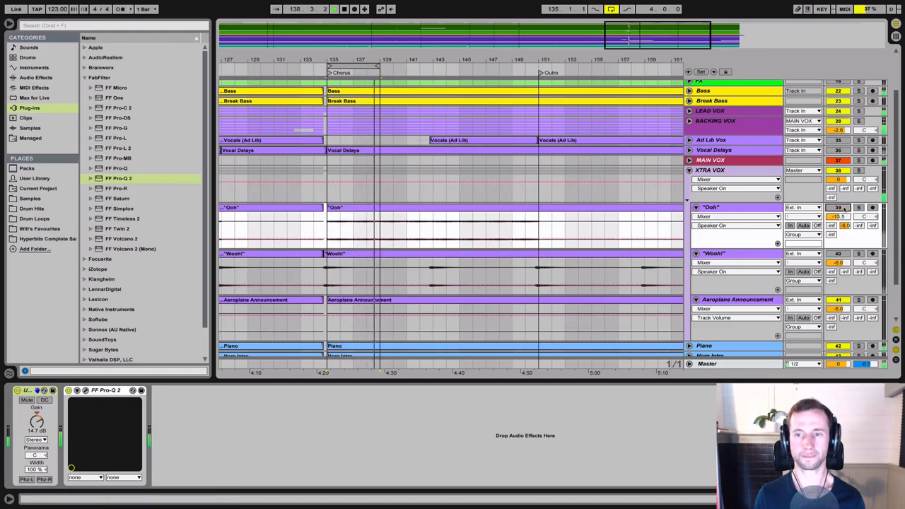
left_click(838, 208)
Step: Solo the "Wooh!" track and add FF Pro-Q 2 to its effects chain
key("space")
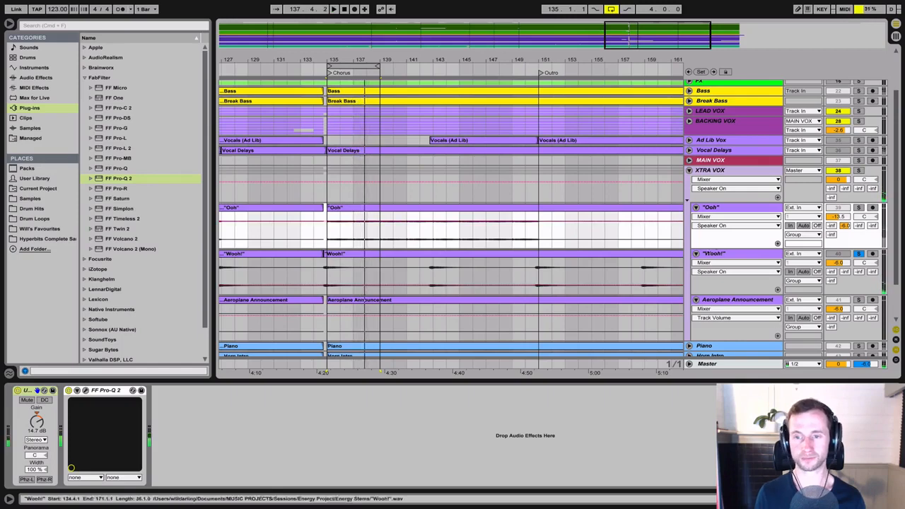
left_click(719, 257)
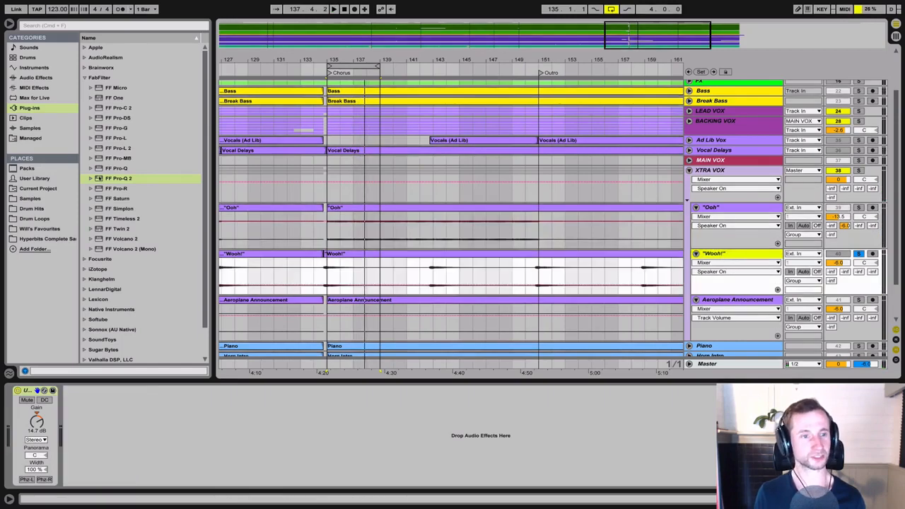
left_click_drag(102, 178, 136, 395)
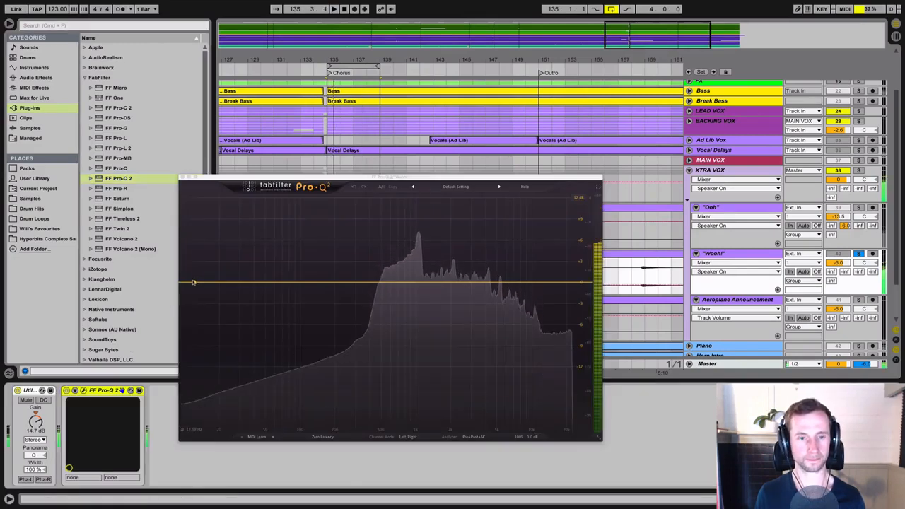
Step: Add a 30 dB/oct low cut to the "Wooh!" track and raise its frequency to just below the vocal's main energy
left_click(193, 283)
left_click_drag(235, 398, 234, 368)
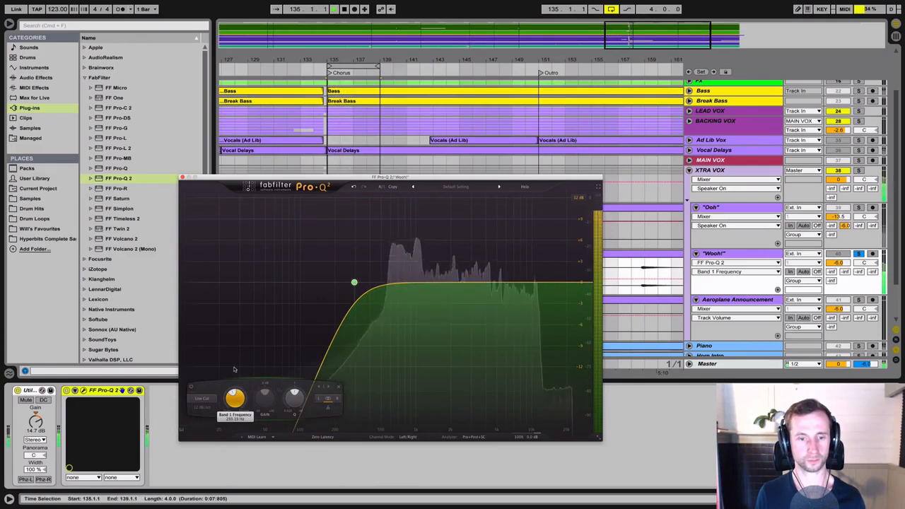
left_click(204, 407)
left_click(210, 442)
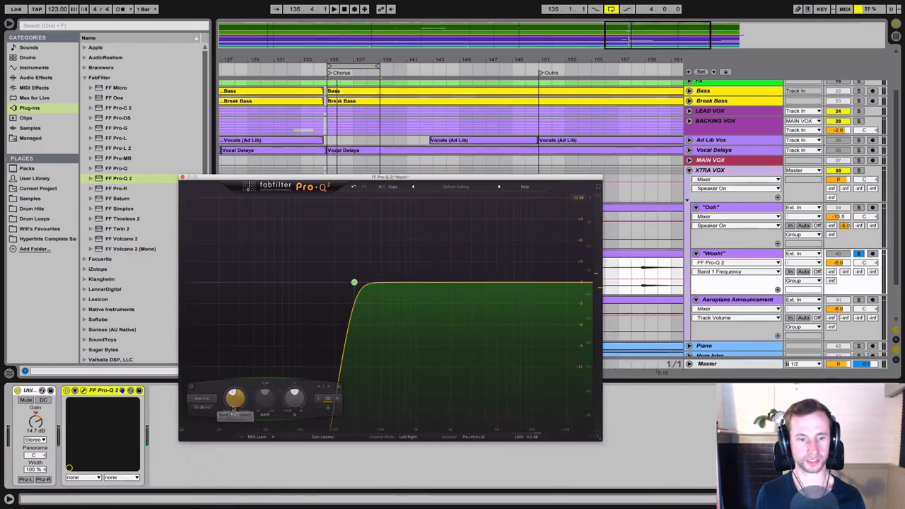
left_click_drag(234, 398, 239, 336)
key("space")
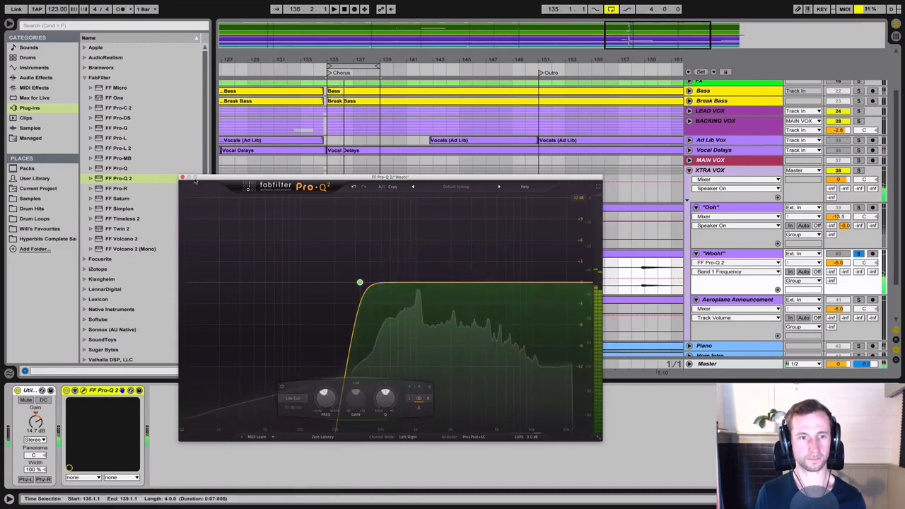
left_click(183, 177)
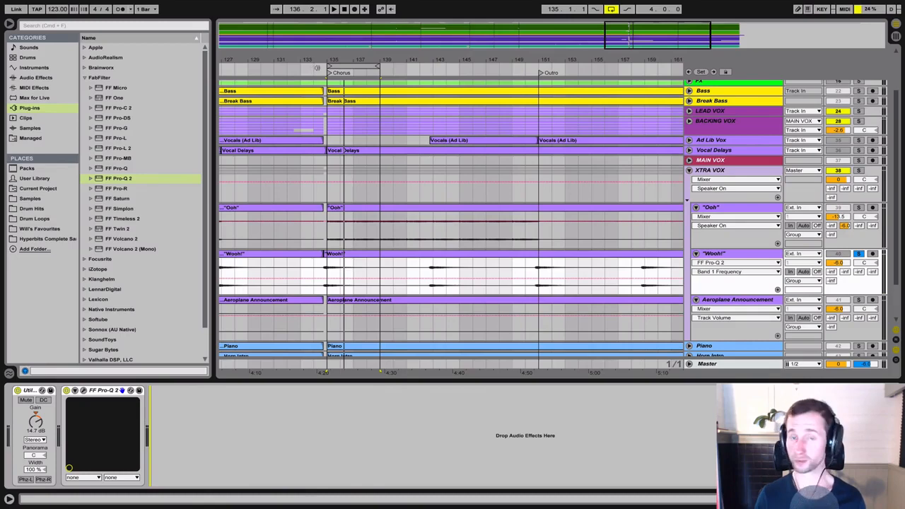
Step: Pull the "Wooh!" track down to -inf and bring it up to -15.8 dB while playing the full mix from before the chorus
left_click(313, 70)
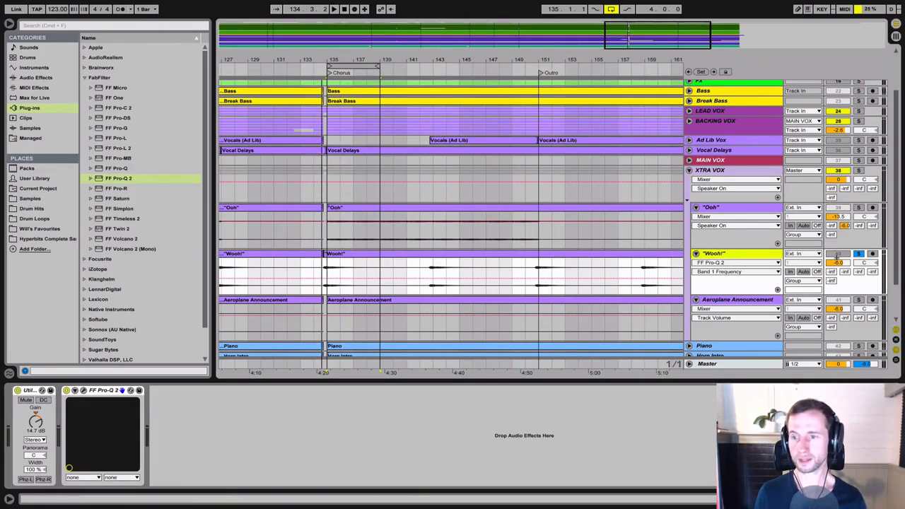
left_click_drag(837, 262, 837, 328)
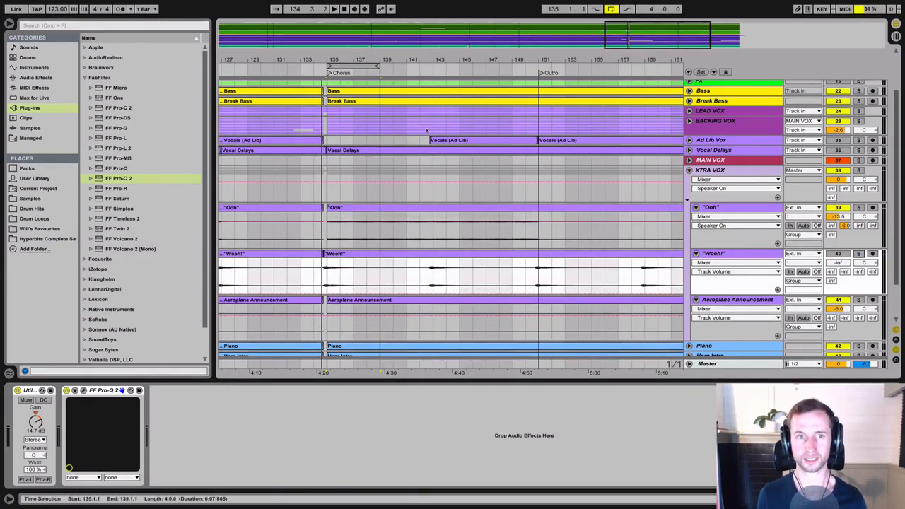
left_click(291, 68)
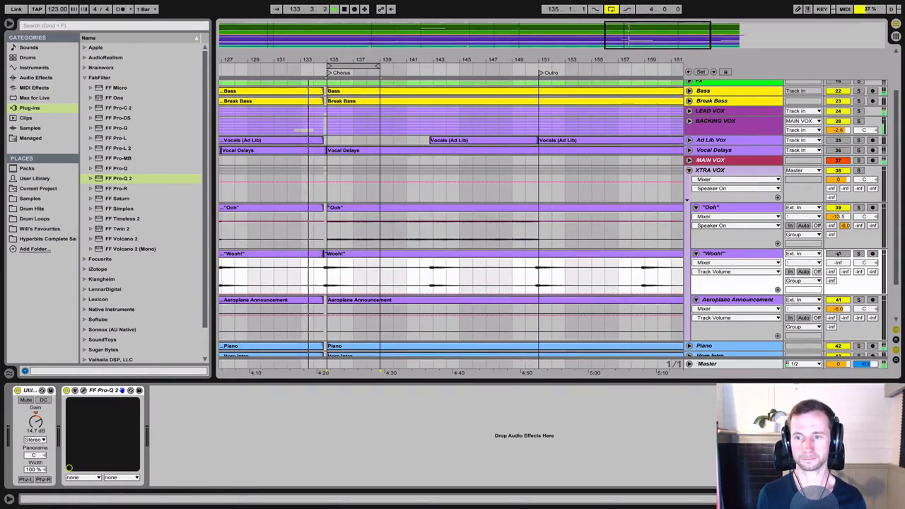
left_click(838, 254)
mouse_move(837, 263)
left_mouse_down()
mouse_move(838, 247)
mouse_move(838, 258)
left_mouse_up()
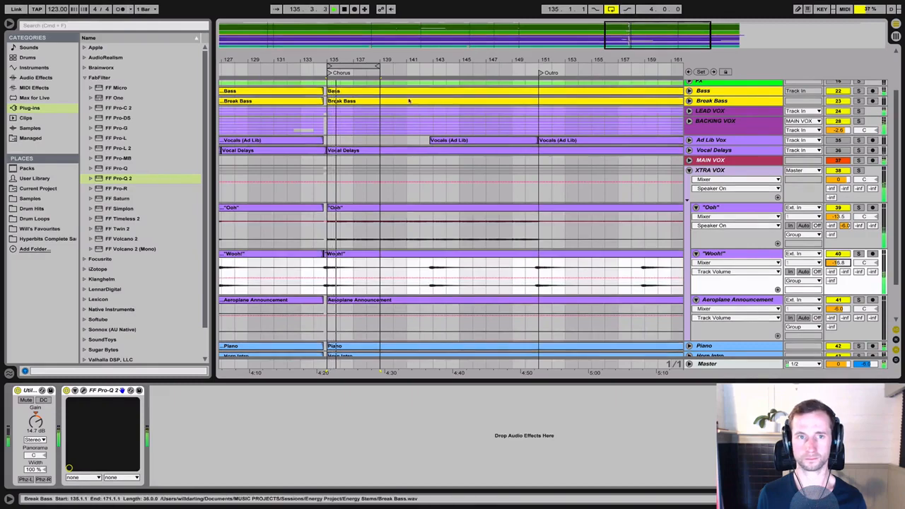
Step: Replay the lead-in to the chorus and extend the loop to eight bars, ending at bar 143
key("space")
left_click(320, 72)
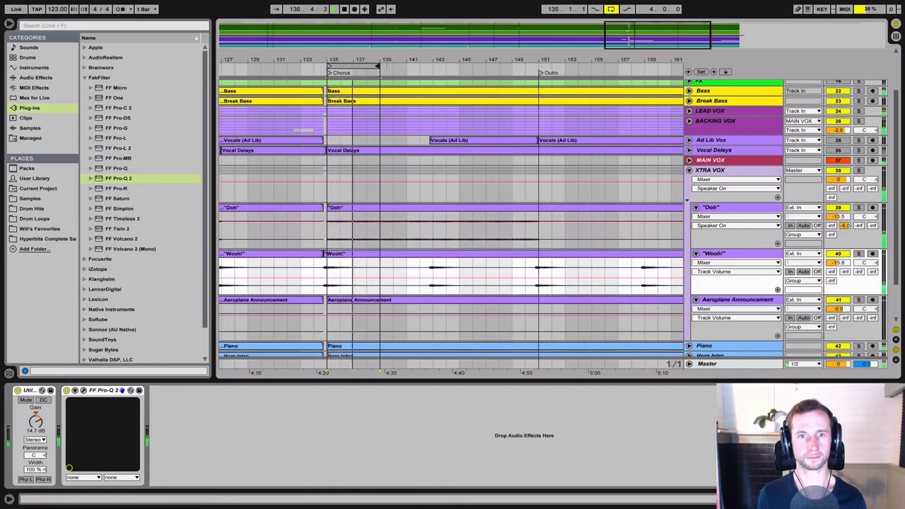
left_click_drag(381, 65, 433, 66)
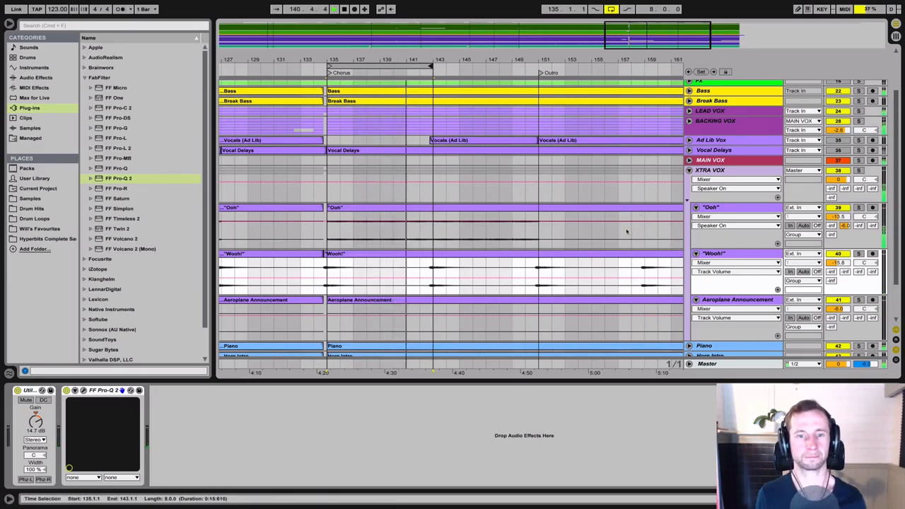
left_click(573, 260)
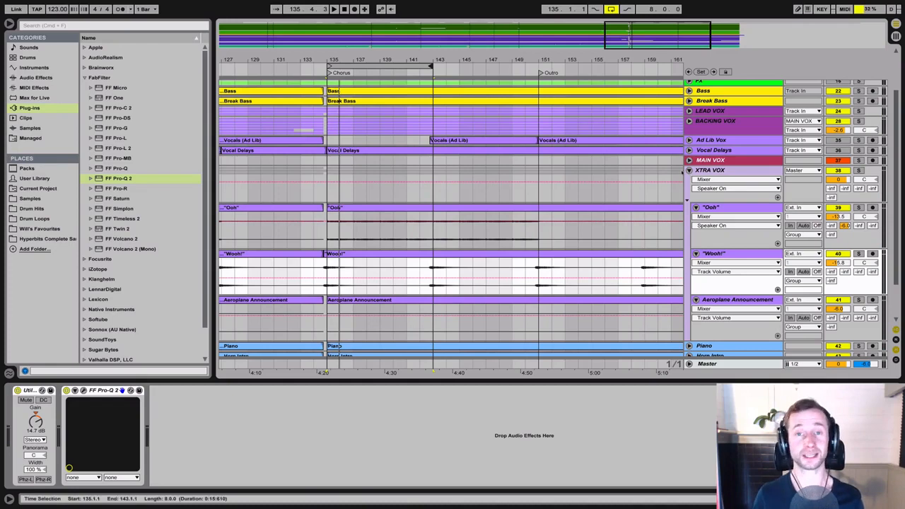
Step: Review the effects chains on the Ad Lib Vox and Vocal Delays tracks
left_click(737, 141)
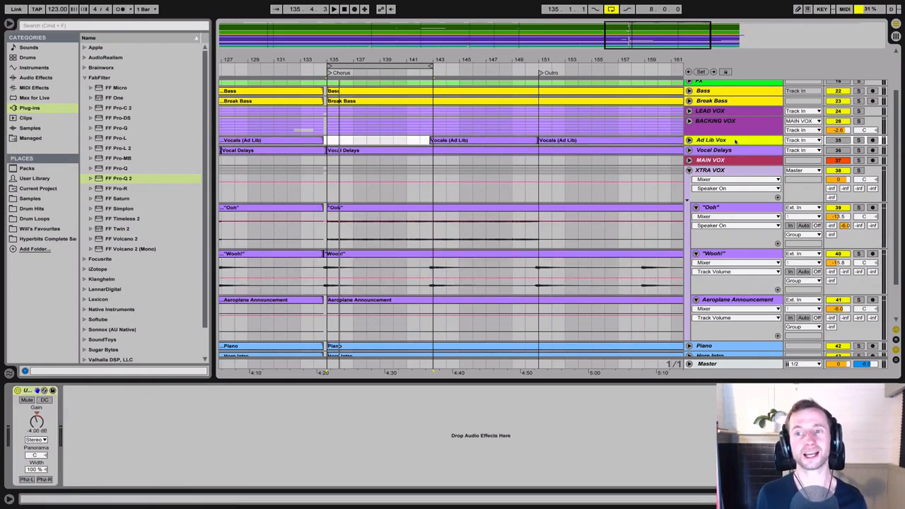
left_click(734, 150)
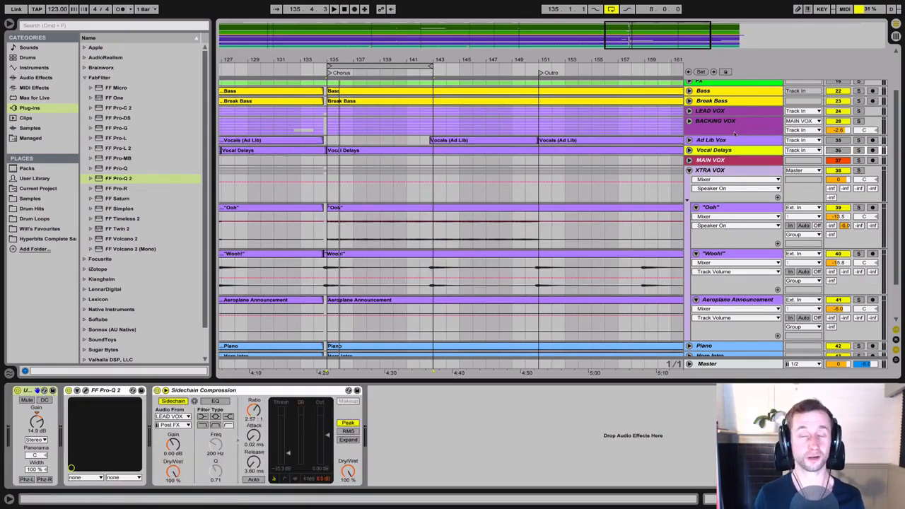
key("Up")
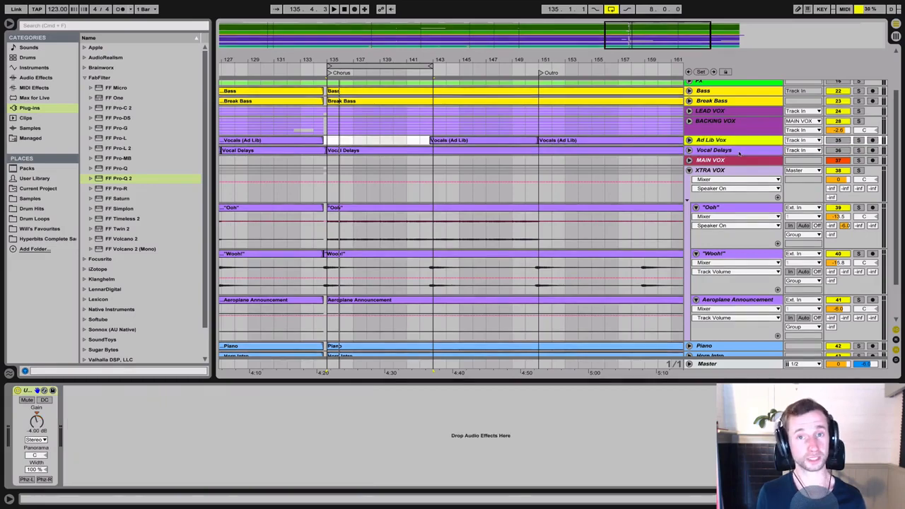